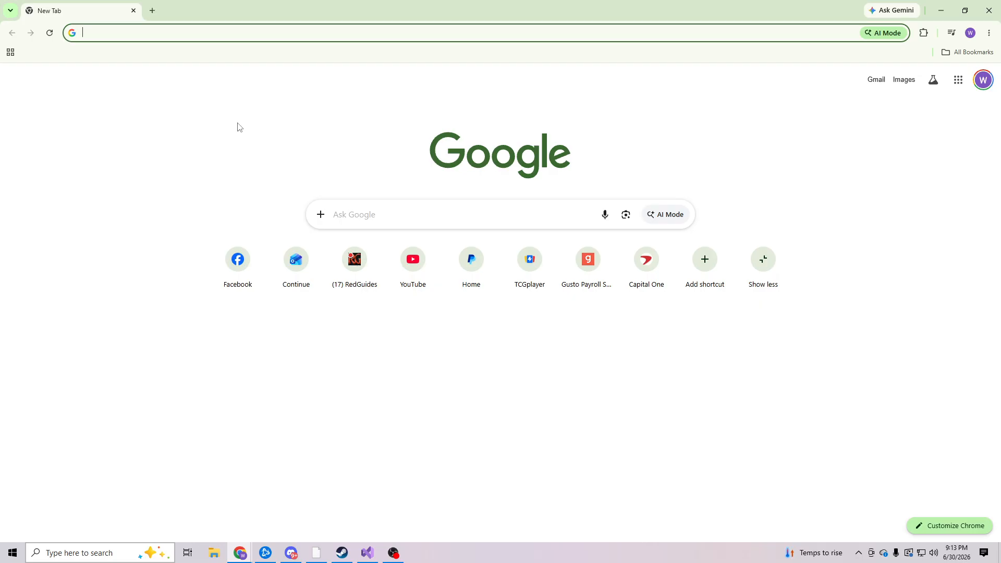
# Step: Open ionbroadcaster.com and look through its home page for the IonBC 2 and IonBC Legacy downloads, and close the browser
pyautogui.write('ionbroadcaster.com')
pyautogui.press('Return')
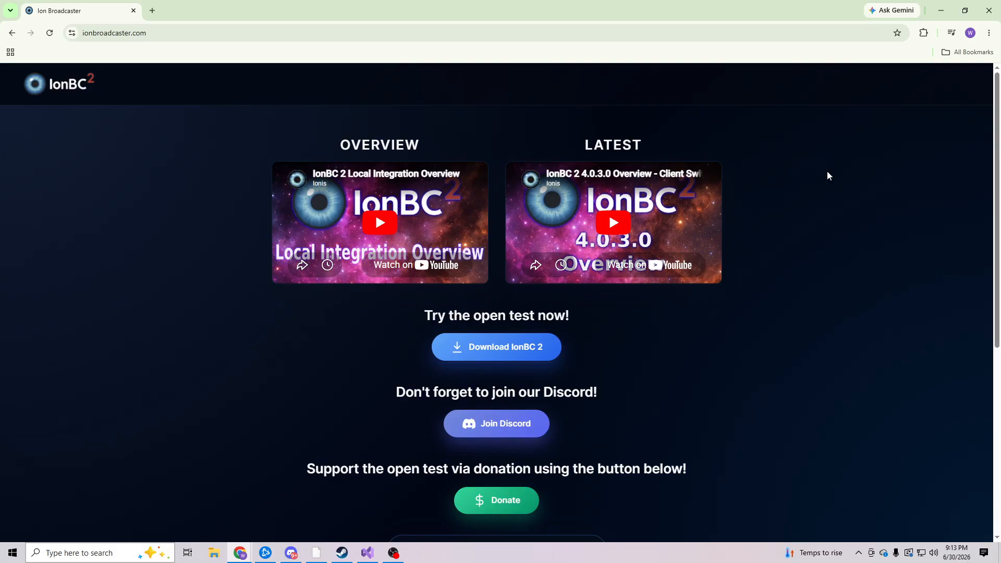
pyautogui.scroll(-6, 797, 175)
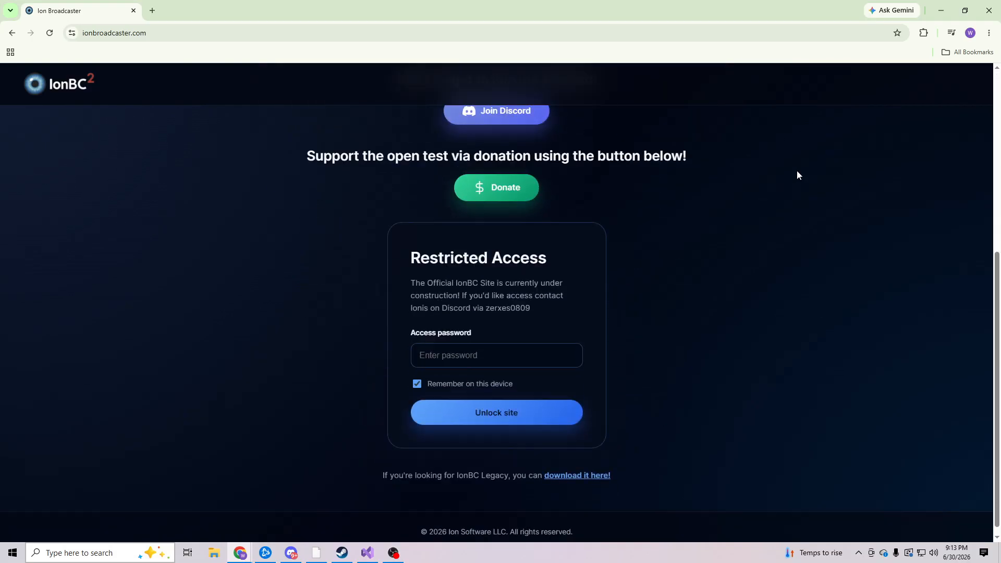
pyautogui.scroll(-1, 797, 171)
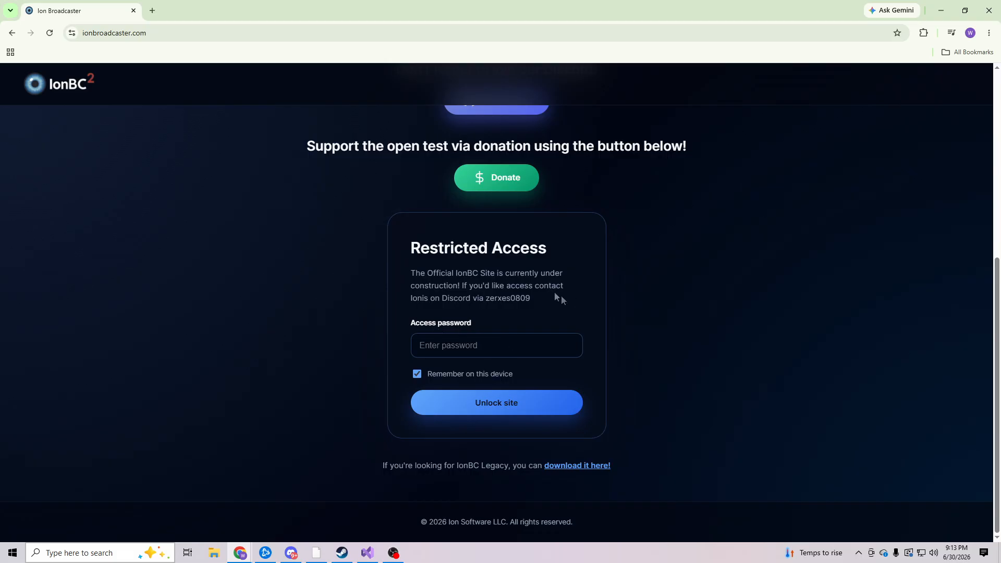
pyautogui.scroll(6, 658, 301)
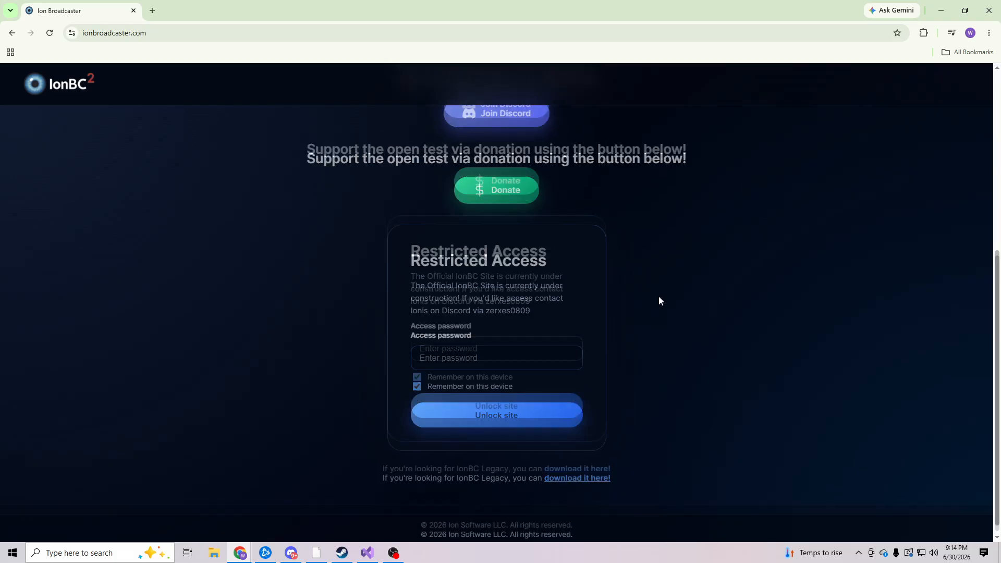
pyautogui.scroll(1, 658, 300)
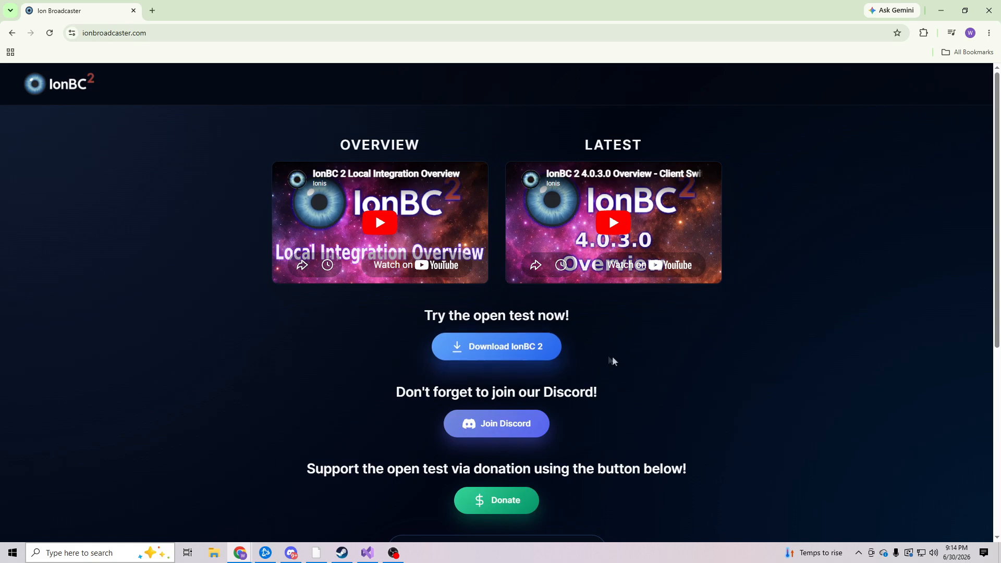
pyautogui.scroll(-2, 612, 356)
pyautogui.scroll(-4, 643, 369)
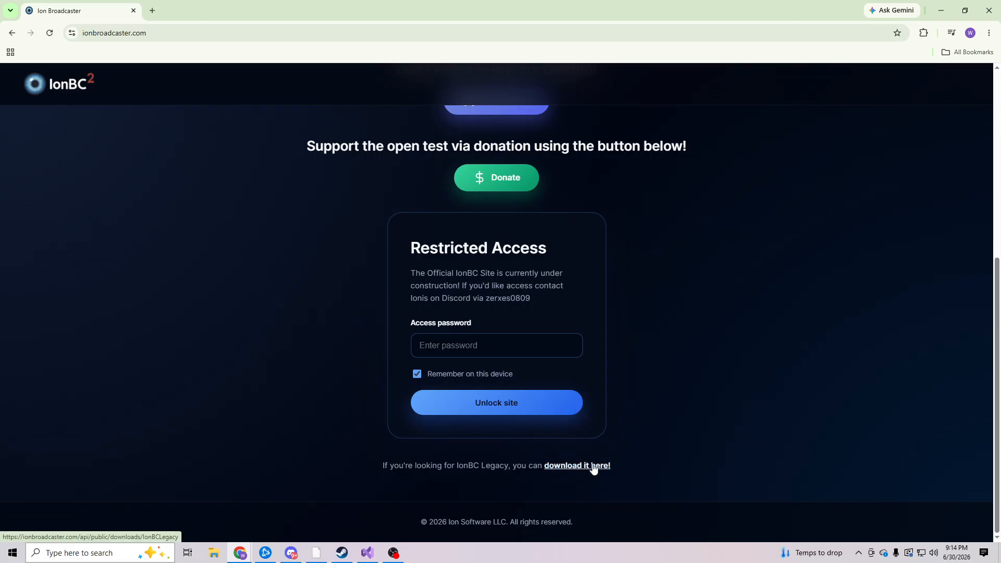
pyautogui.scroll(6, 634, 385)
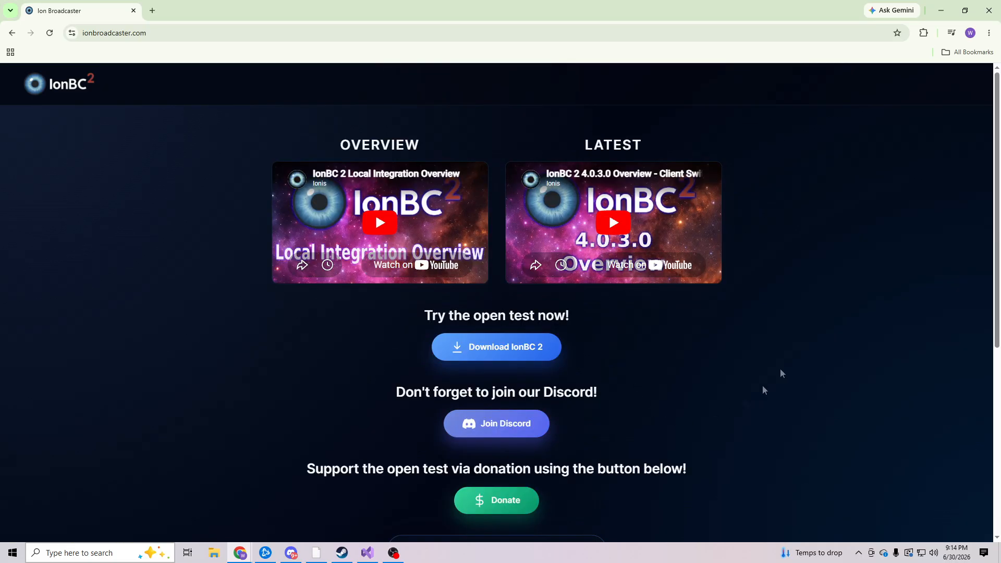
pyautogui.click(989, 11)
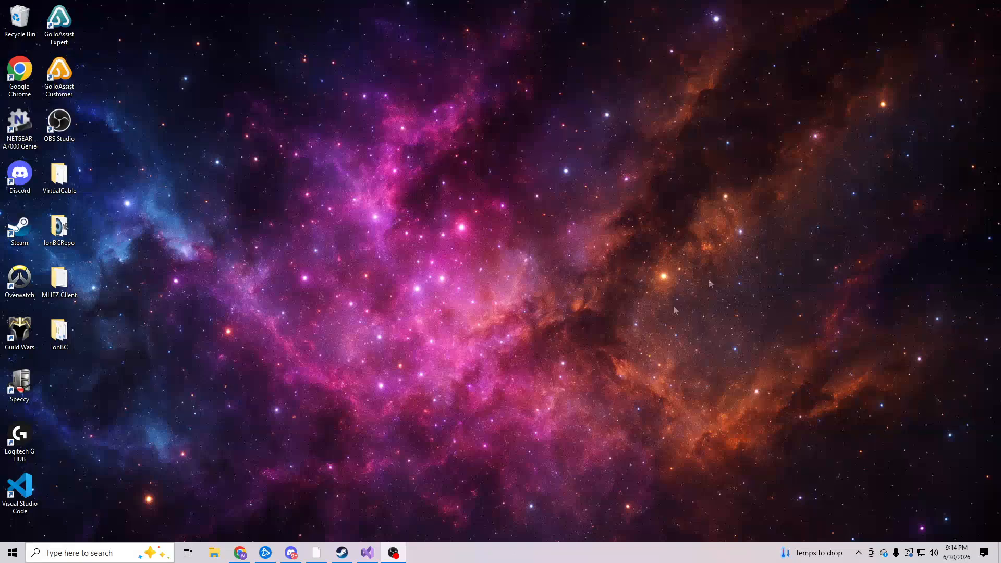
# Step: Launch the IonBC2 application from the IonBC folder on the desktop
pyautogui.doubleClick(52, 328)
pyautogui.doubleClick(218, 202)
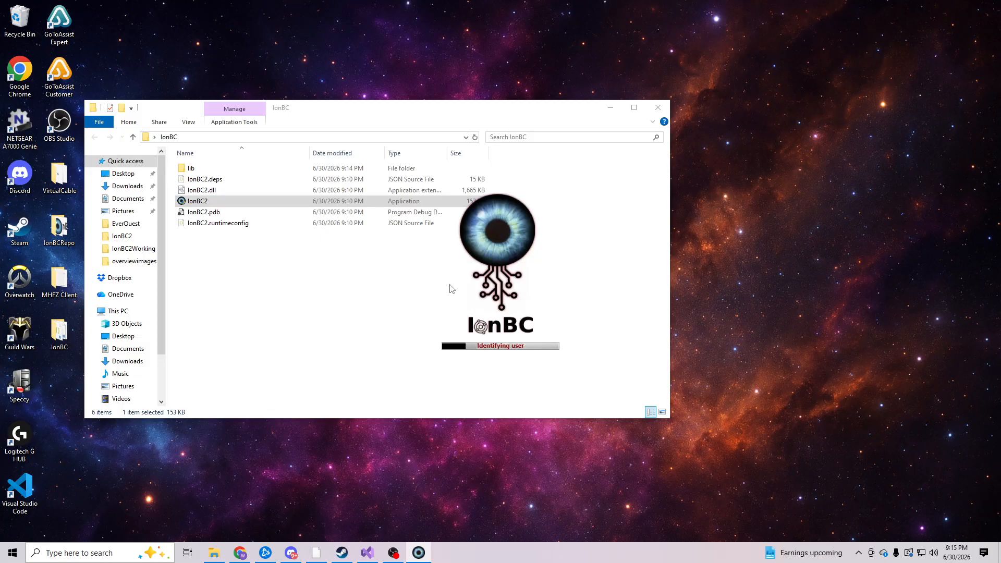
pyautogui.click(650, 383)
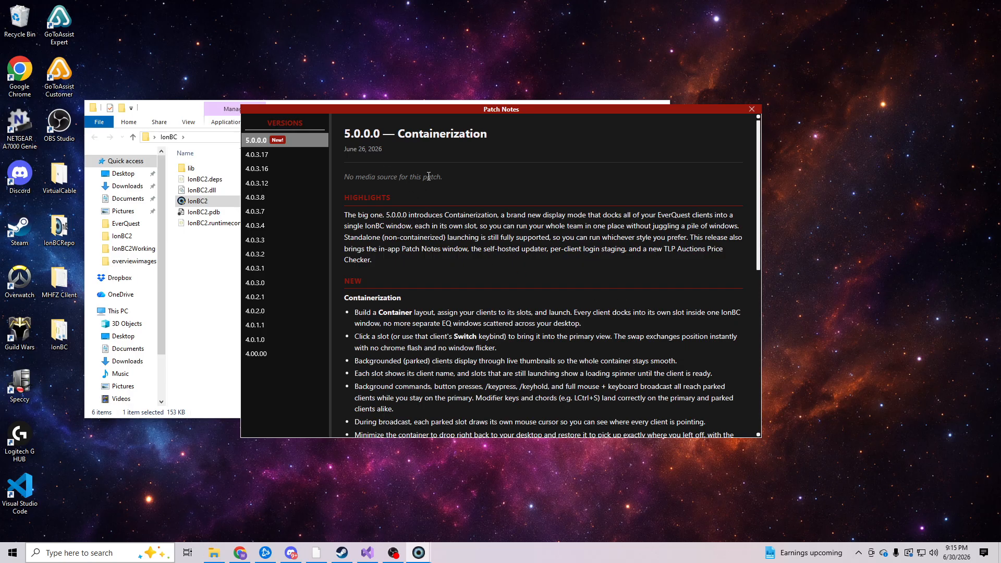
# Step: Browse the patch notes for versions 4.0.3.17 through 4.0.3.0, and reopen the patch notes from the main window before closing them
pyautogui.click(279, 155)
pyautogui.click(281, 169)
pyautogui.click(284, 184)
pyautogui.click(284, 198)
pyautogui.click(285, 282)
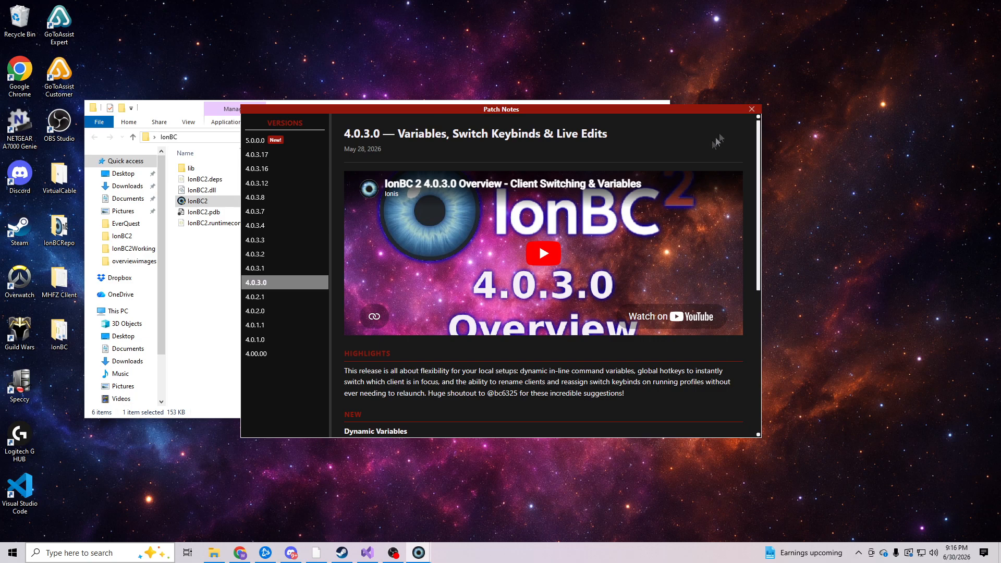
pyautogui.click(751, 108)
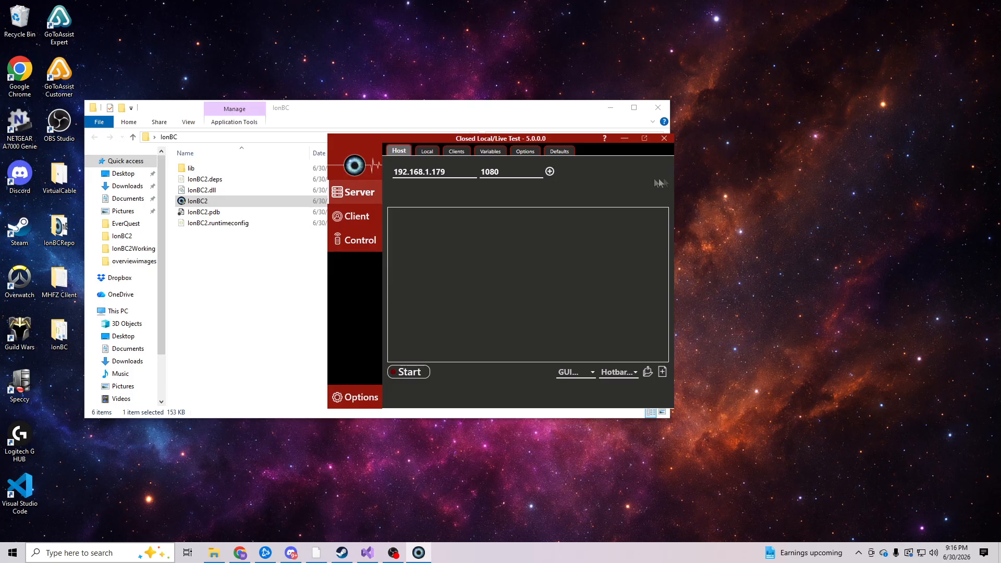
pyautogui.click(605, 140)
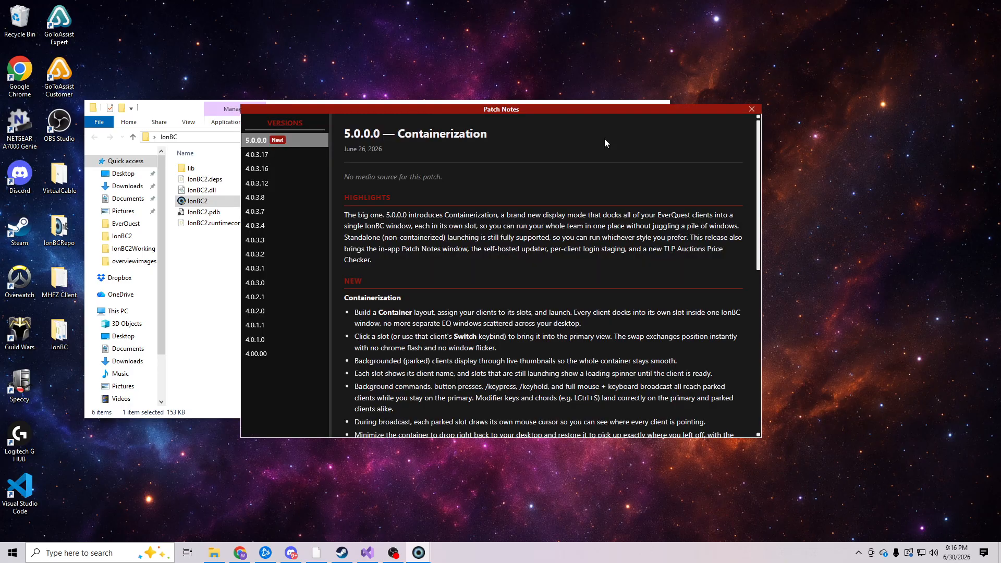
pyautogui.click(751, 109)
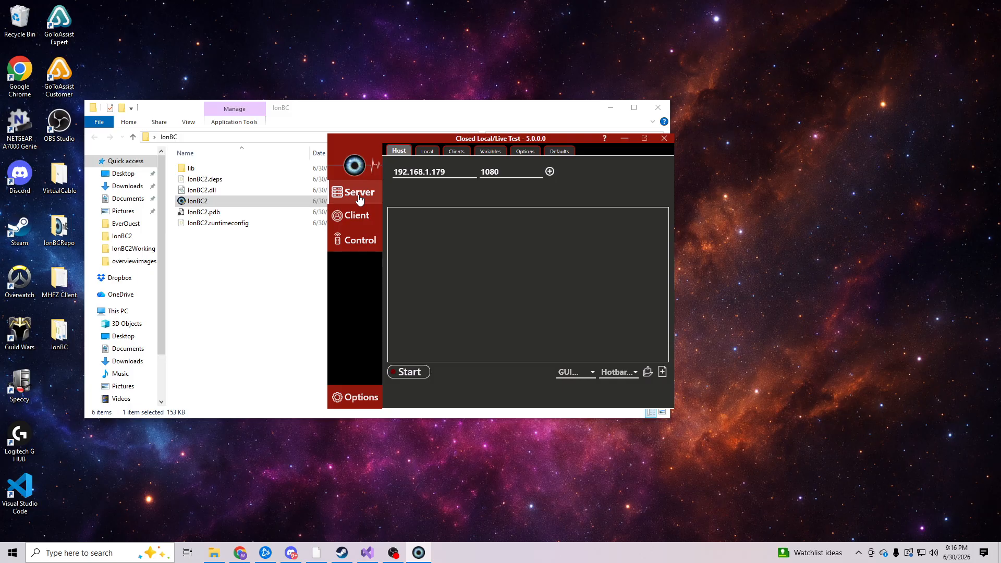
# Step: Start a new container layout under the server's local containers
pyautogui.click(432, 152)
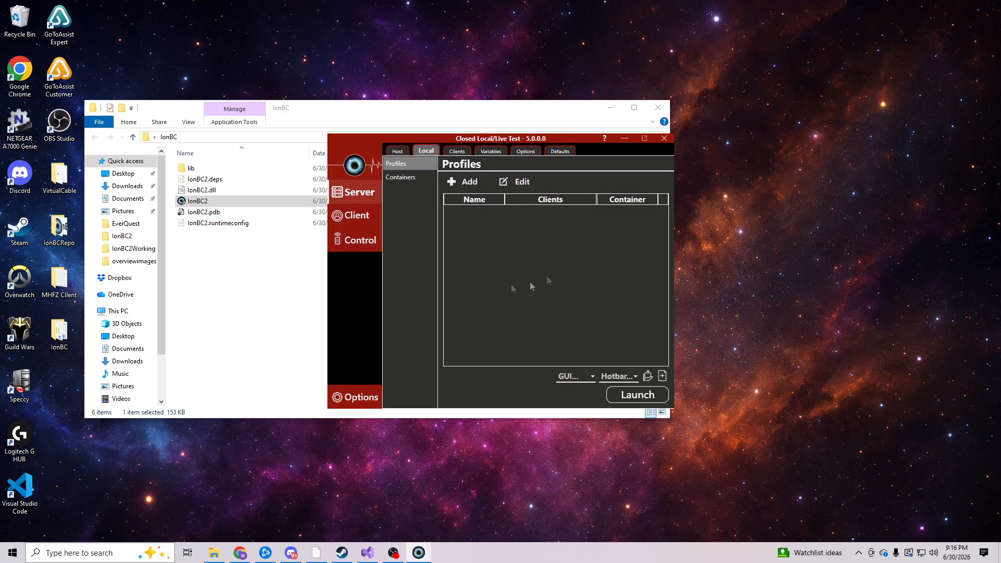
pyautogui.click(409, 180)
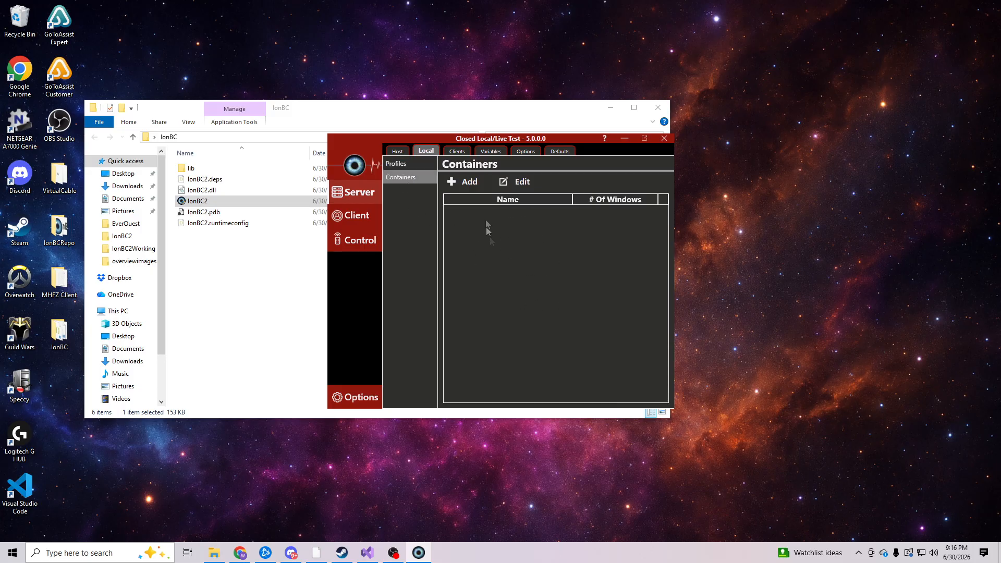
pyautogui.click(461, 185)
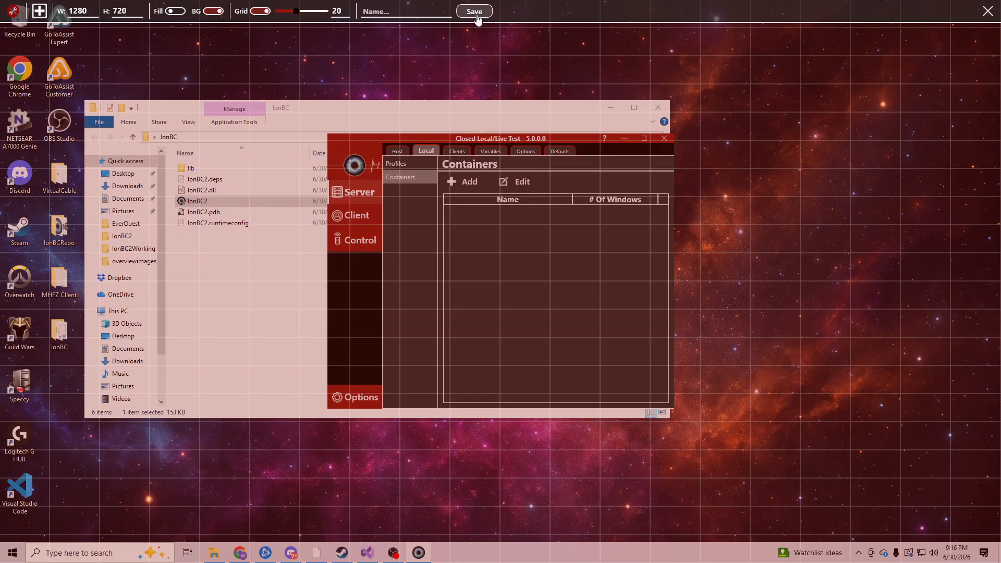
# Step: Switch the layout editor's background overlay off and on to compare both views
pyautogui.click(13, 12)
pyautogui.click(13, 12)
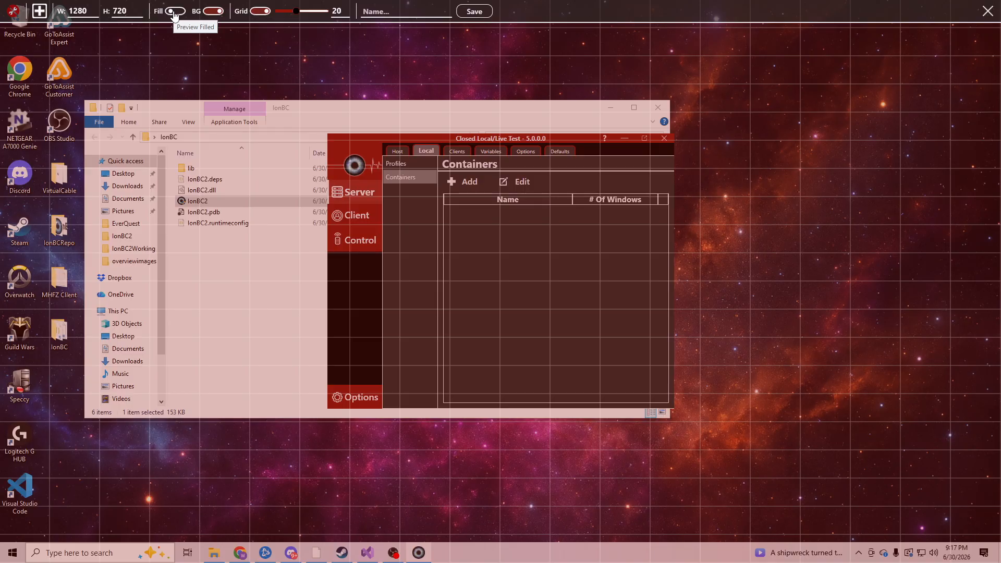
pyautogui.click(221, 11)
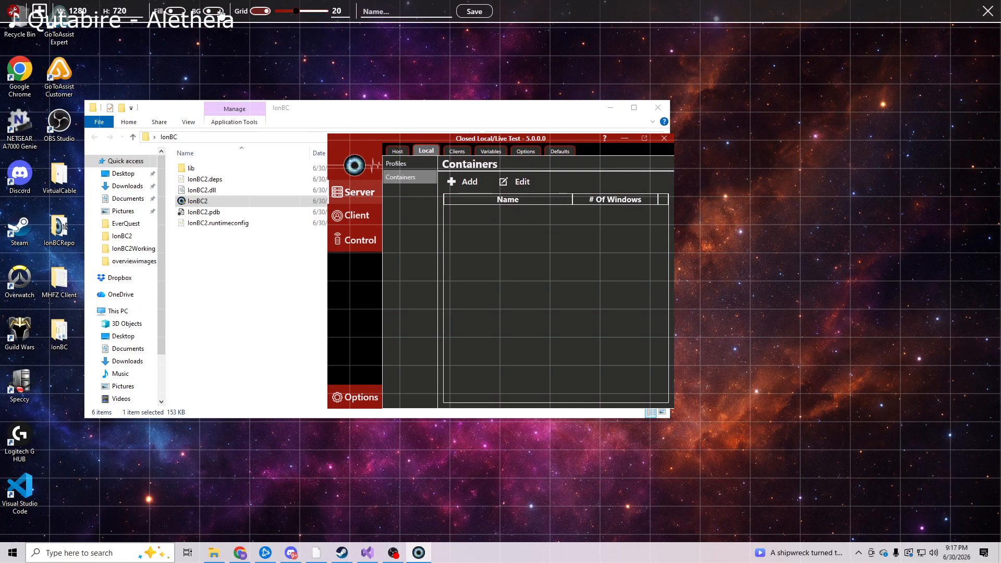
pyautogui.click(221, 11)
pyautogui.click(221, 11)
pyautogui.click(221, 12)
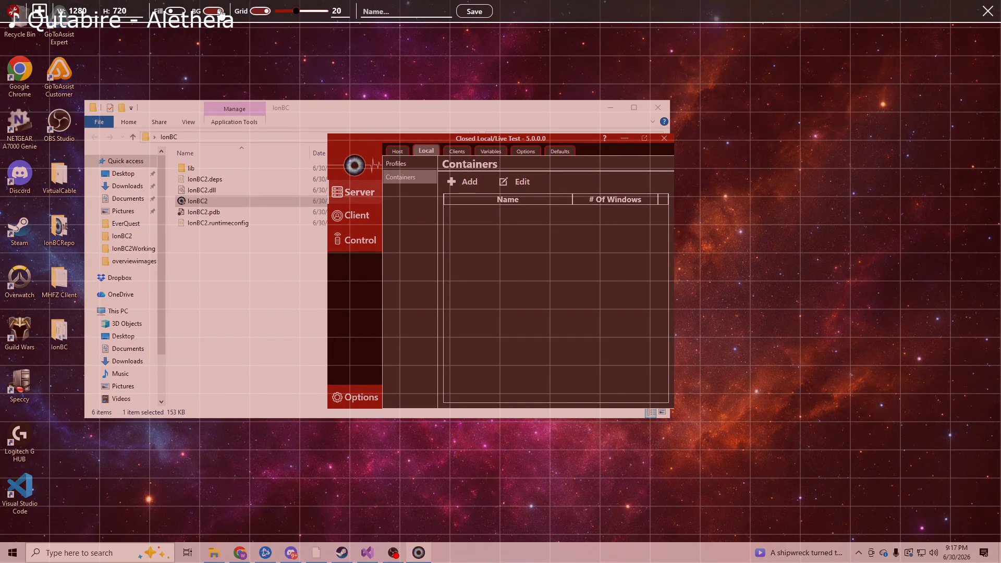
pyautogui.click(221, 11)
pyautogui.click(221, 12)
# Step: Switch the layout editor's grid off and back on
pyautogui.click(259, 12)
pyautogui.click(260, 12)
pyautogui.click(261, 13)
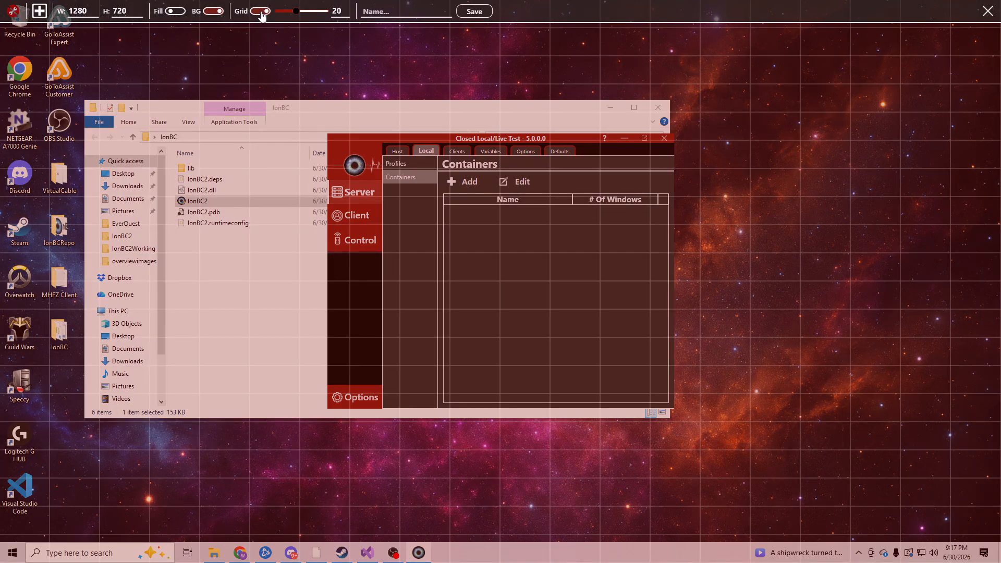
pyautogui.click(261, 11)
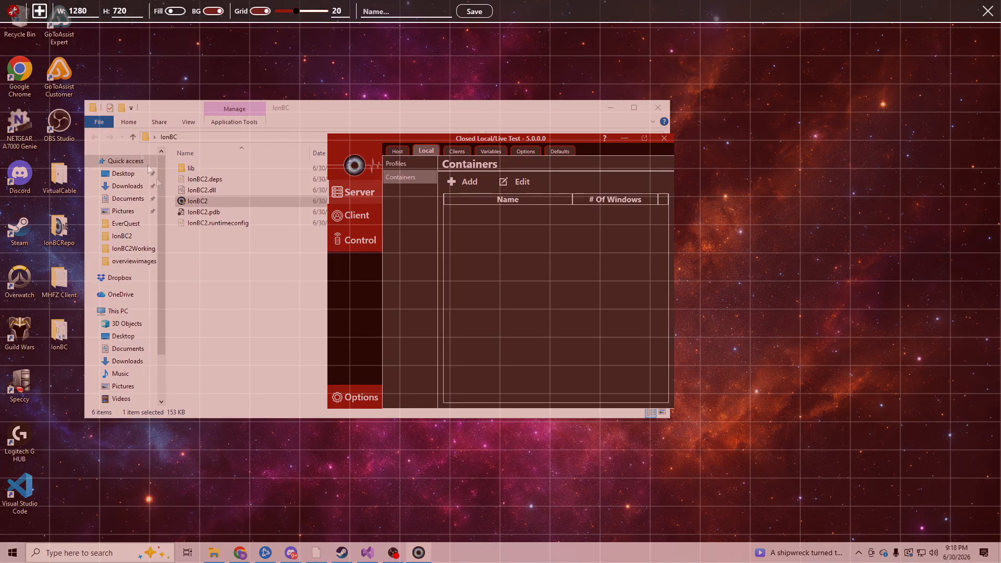
# Step: Add a 1280x720 container window, try moving it with and without the grid, and delete it
pyautogui.click(39, 11)
pyautogui.moveTo(83, 168)
pyautogui.mouseDown()
pyautogui.moveTo(225, 252)
pyautogui.moveTo(273, 198)
pyautogui.moveTo(320, 167)
pyautogui.moveTo(413, 270)
pyautogui.moveTo(391, 338)
pyautogui.moveTo(355, 232)
pyautogui.moveTo(295, 265)
pyautogui.moveTo(337, 235)
pyautogui.mouseUp()
pyautogui.click(261, 11)
pyautogui.moveTo(382, 279)
pyautogui.mouseDown()
pyautogui.moveTo(335, 274)
pyautogui.moveTo(333, 287)
pyautogui.moveTo(370, 255)
pyautogui.moveTo(313, 292)
pyautogui.moveTo(398, 364)
pyautogui.moveTo(563, 339)
pyautogui.moveTo(469, 346)
pyautogui.moveTo(339, 258)
pyautogui.mouseUp()
pyautogui.click(747, 46)
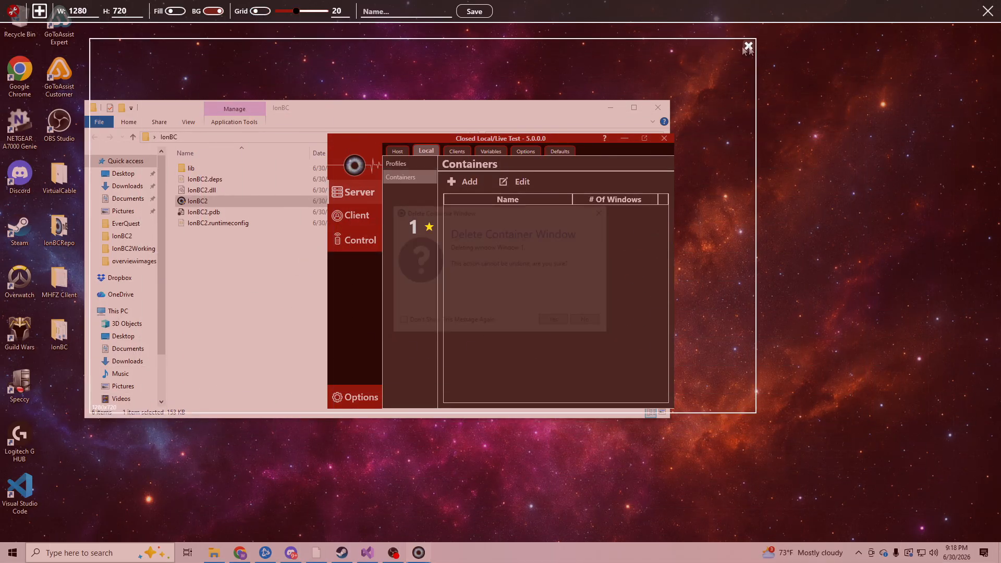
pyautogui.click(555, 320)
pyautogui.click(258, 12)
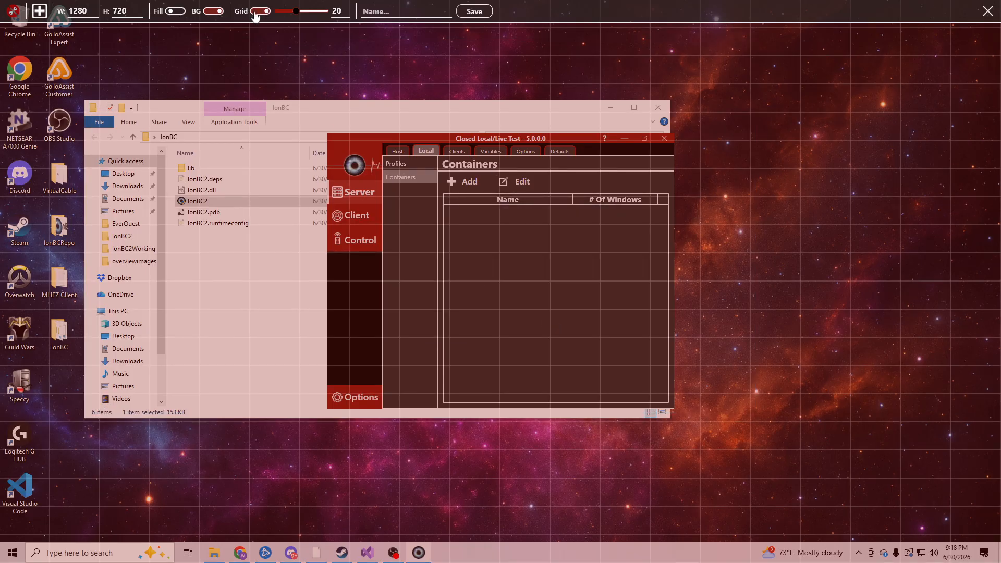
# Step: Try the grid value at 50 and return it to 20
pyautogui.moveTo(296, 12); pyautogui.dragTo(325, 15)
pyautogui.click(369, 12)
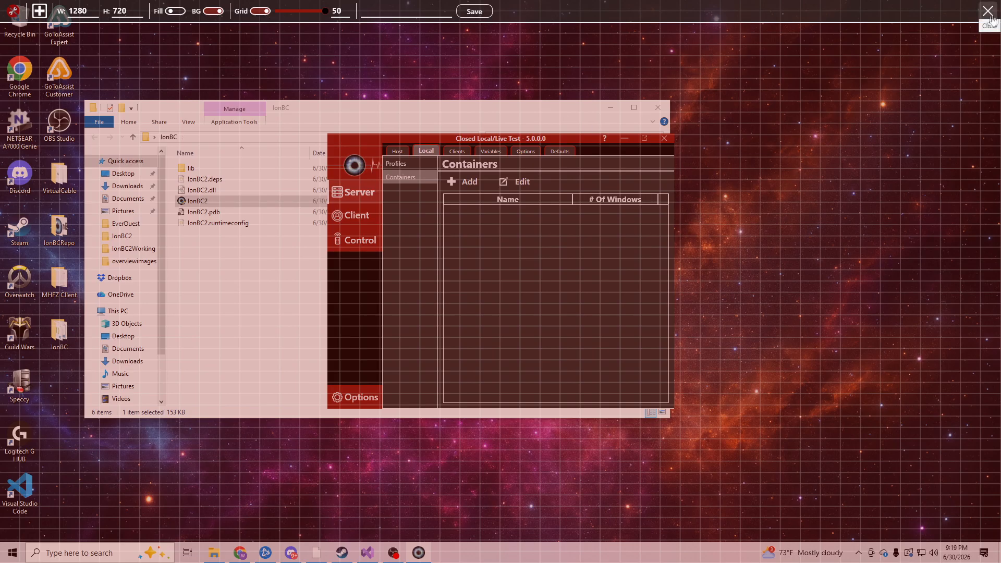
pyautogui.moveTo(325, 11); pyautogui.dragTo(295, 15)
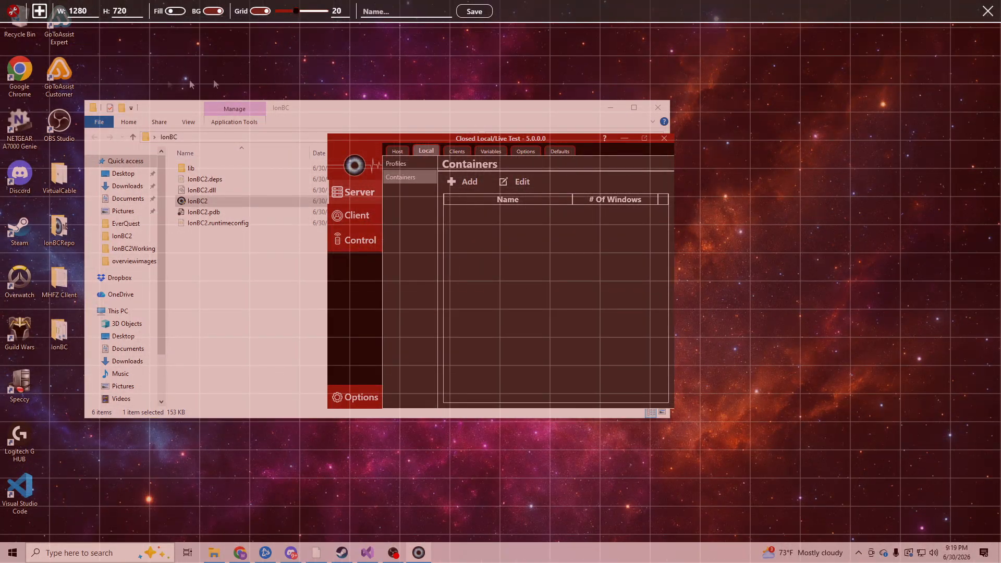
# Step: Add a 1280x720 container window with the filled preview on and reposition it along the grid toward the middle of the layout
pyautogui.click(40, 11)
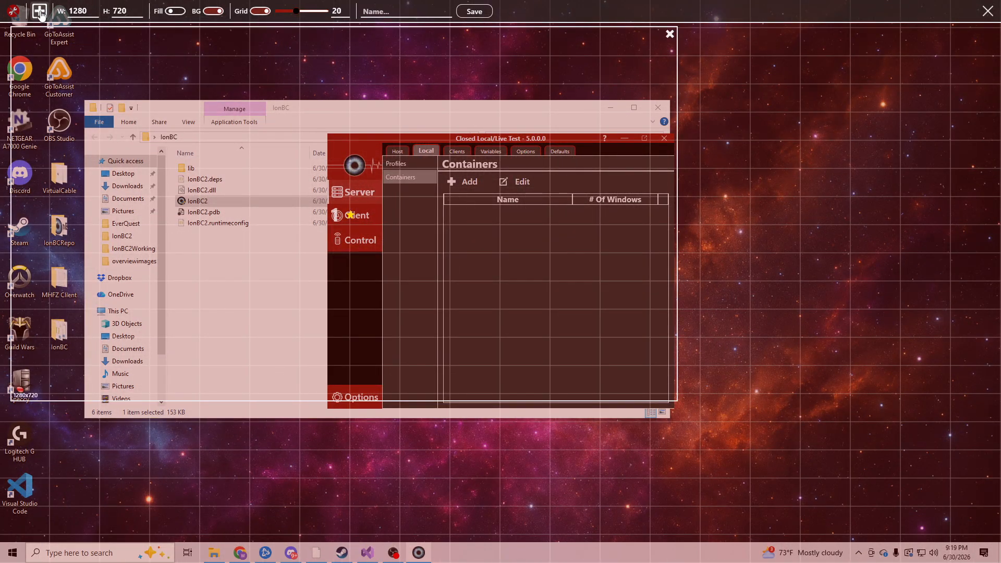
pyautogui.click(175, 12)
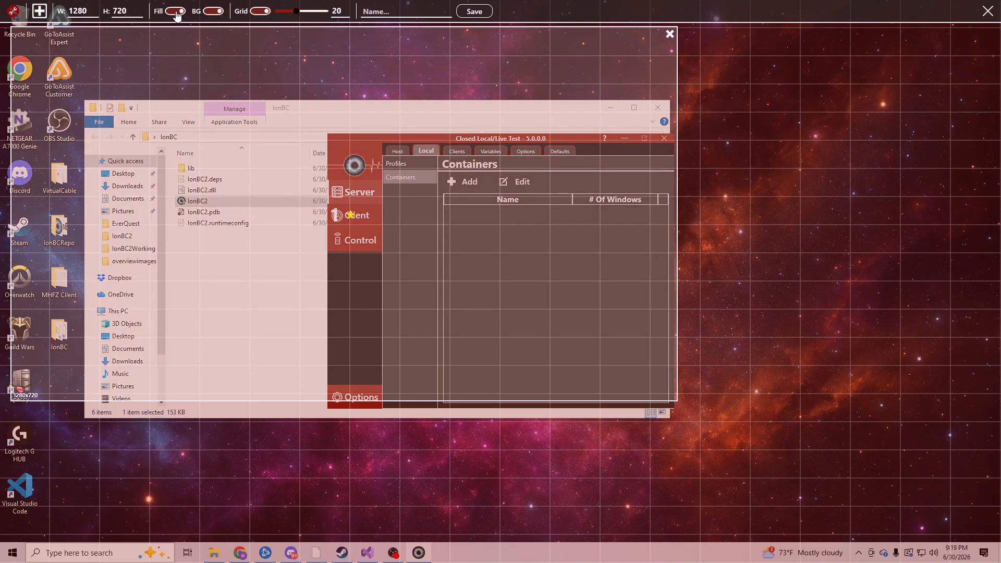
pyautogui.moveTo(185, 52); pyautogui.dragTo(259, 74)
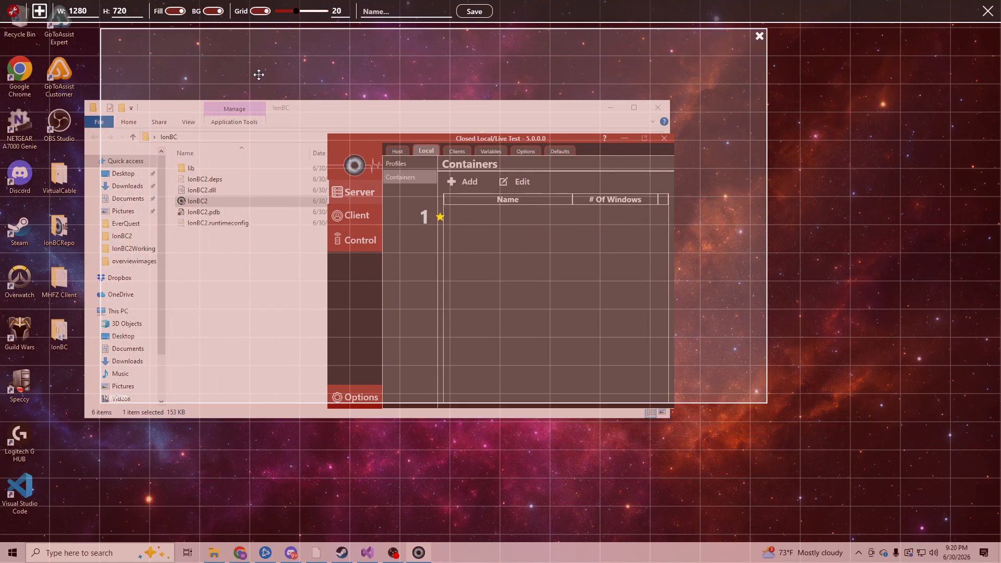
pyautogui.moveTo(667, 128); pyautogui.dragTo(866, 160)
pyautogui.moveTo(717, 117); pyautogui.dragTo(645, 125)
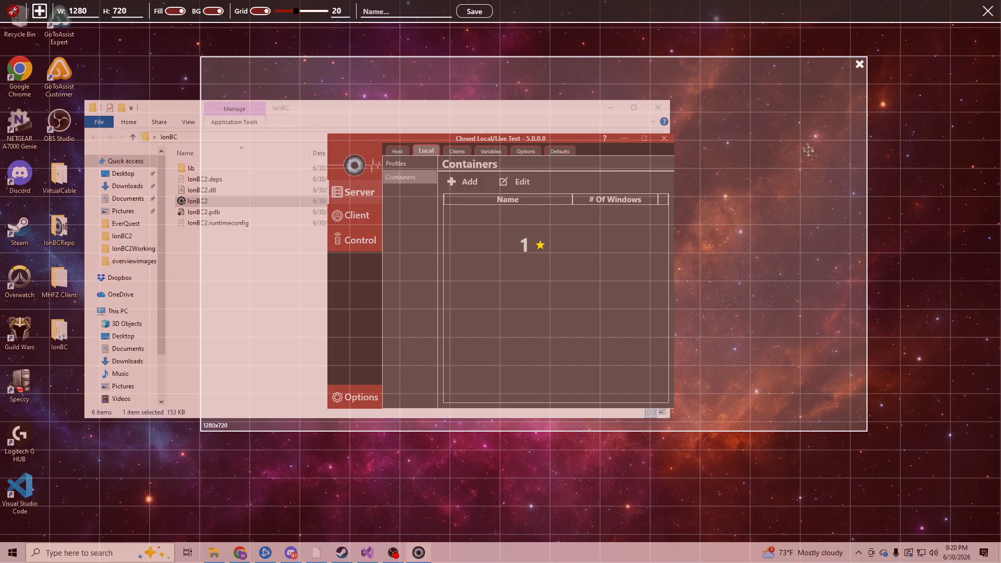
pyautogui.click(860, 65)
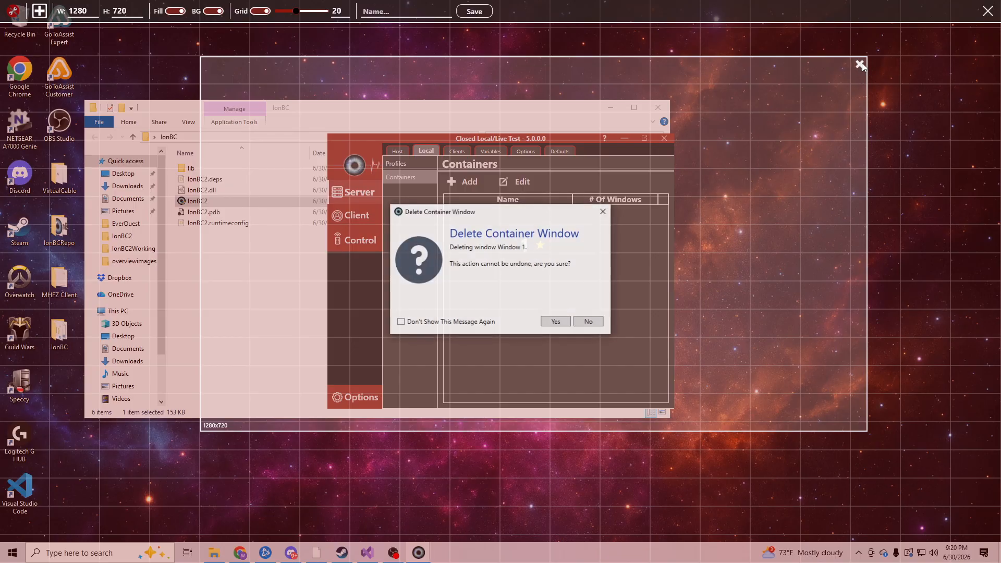
pyautogui.click(603, 211)
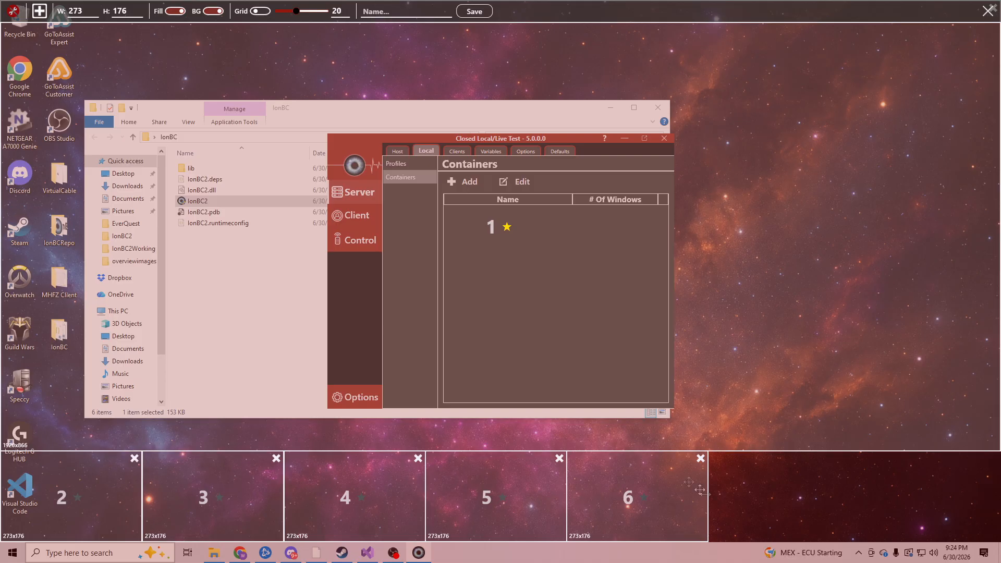
# Step: Move window 6 out of the bottom row and try it at a reduced size of 124x98
pyautogui.moveTo(659, 526); pyautogui.dragTo(226, 89)
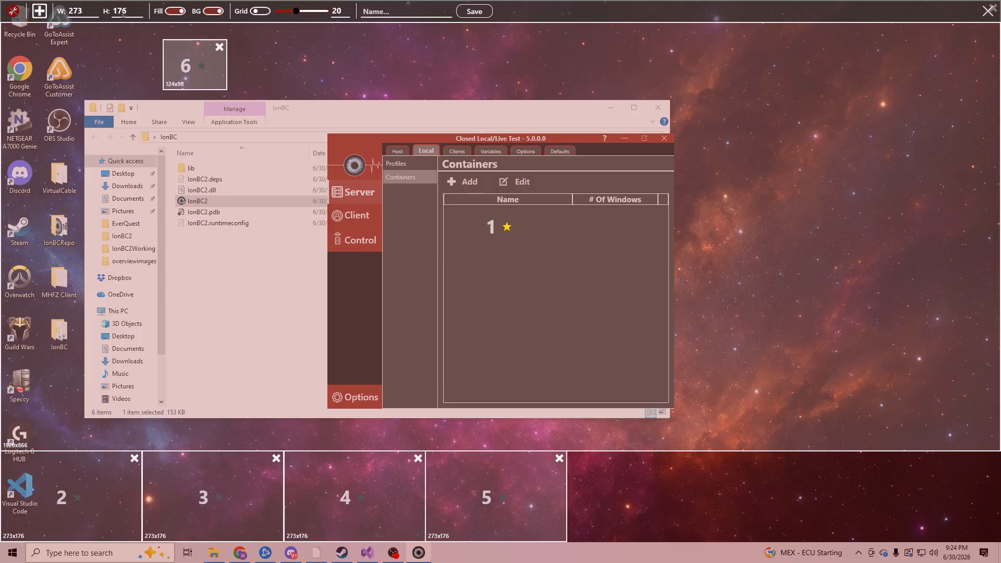
pyautogui.moveTo(176, 51); pyautogui.dragTo(580, 461)
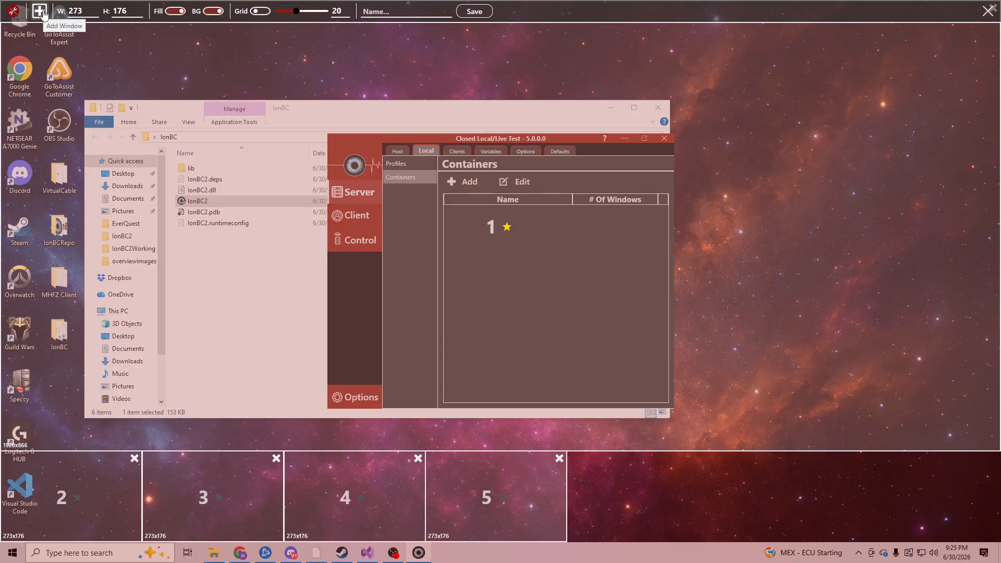
# Step: Add a 273x176 window as number 6 at the end of the small-window row and save the layout as DemoContainer
pyautogui.click(41, 12)
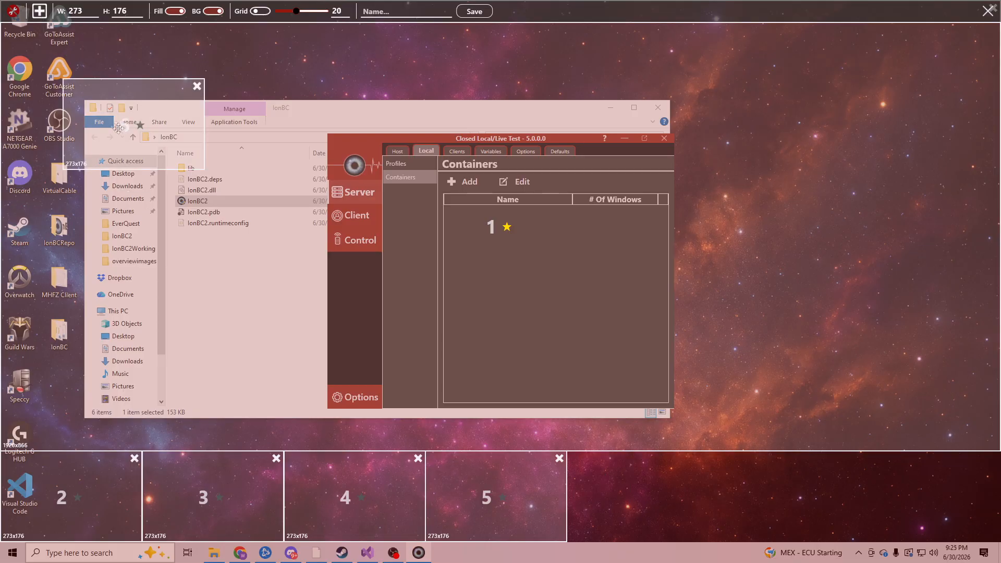
pyautogui.click(567, 494)
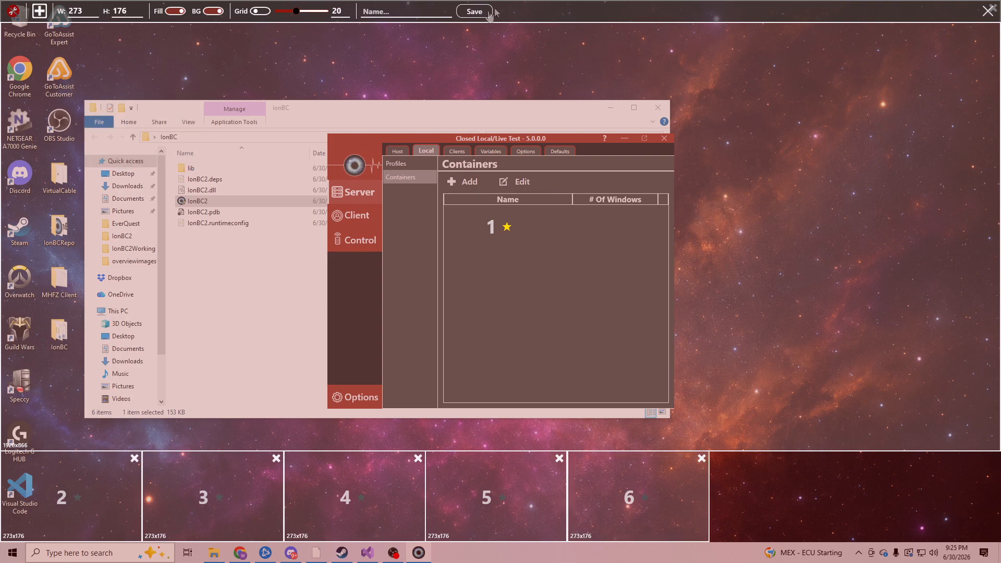
pyautogui.write('DemoContainer')
pyautogui.click(473, 11)
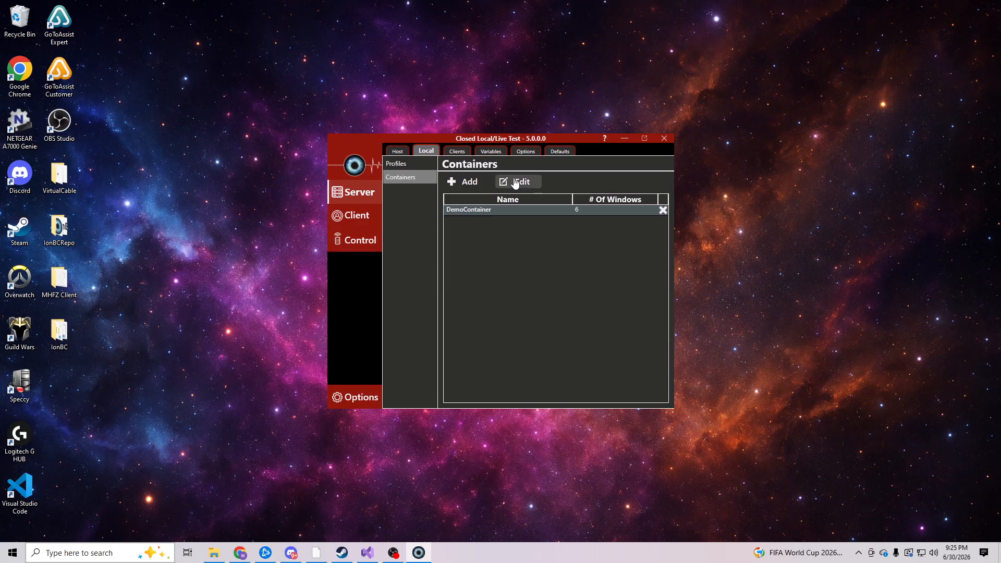
# Step: Reopen the DemoContainer layout in the container editor and close it again
pyautogui.doubleClick(502, 211)
pyautogui.click(987, 11)
# Step: Create a new local profile and assign DemoContainer as its container
pyautogui.click(401, 168)
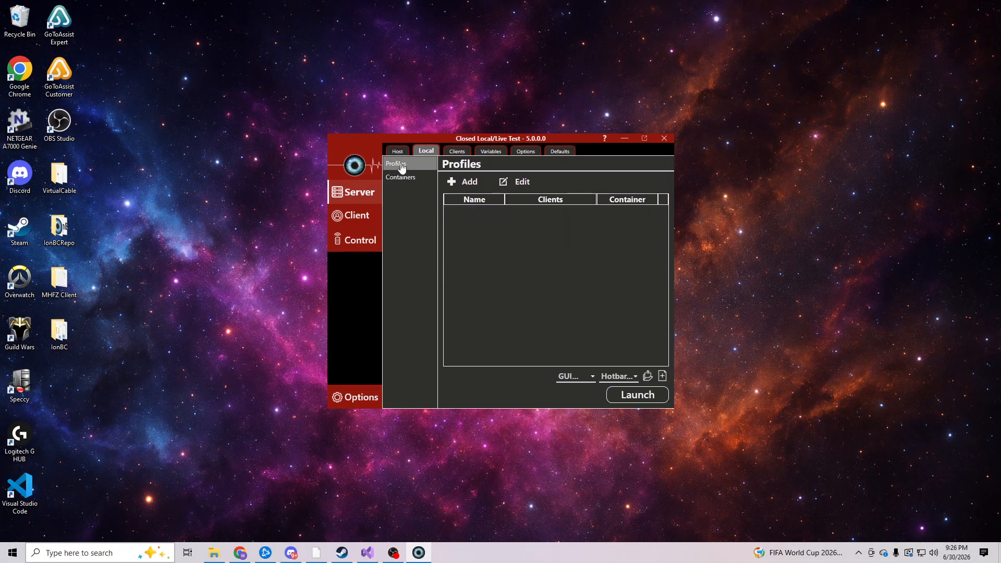
pyautogui.click(457, 183)
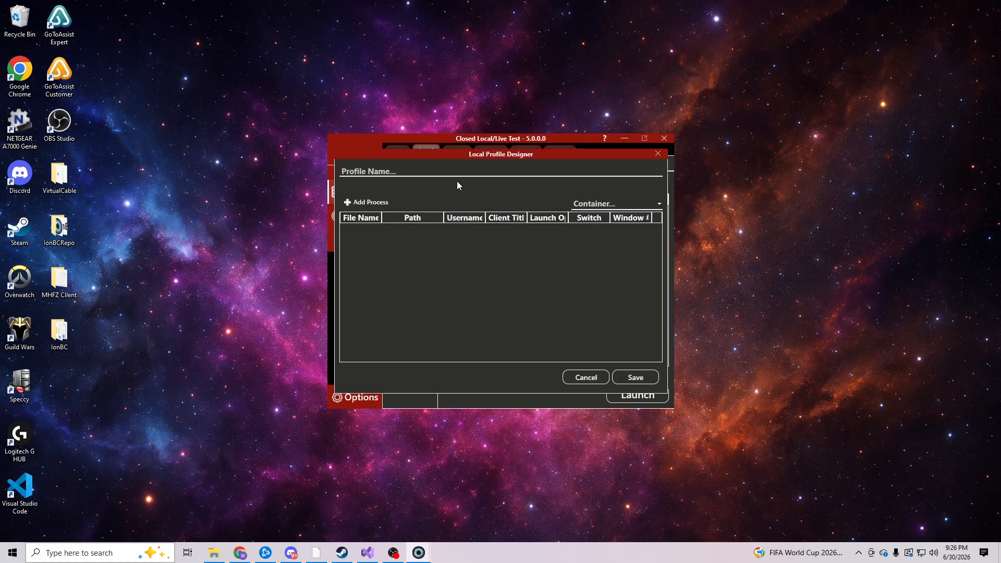
pyautogui.click(630, 205)
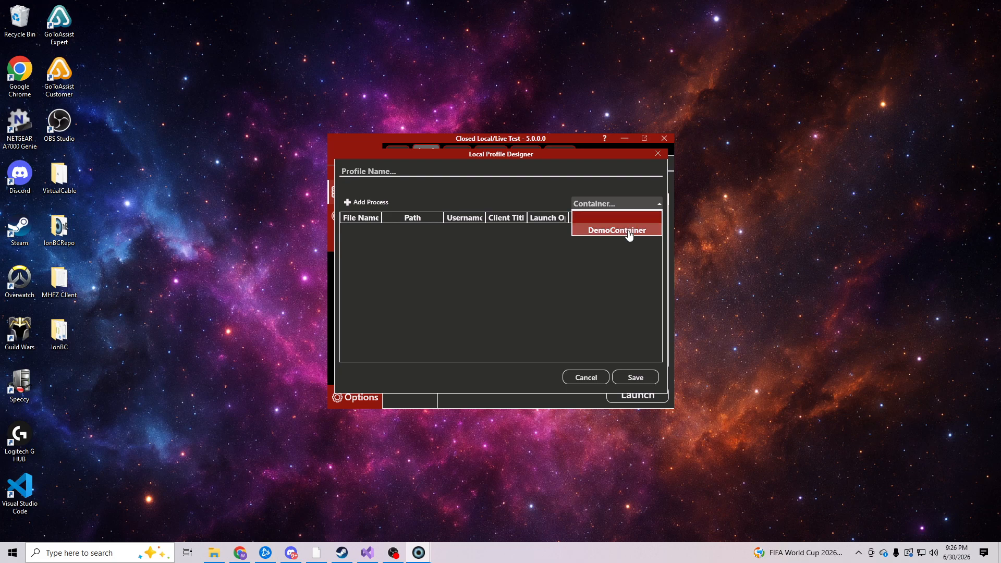
pyautogui.click(608, 206)
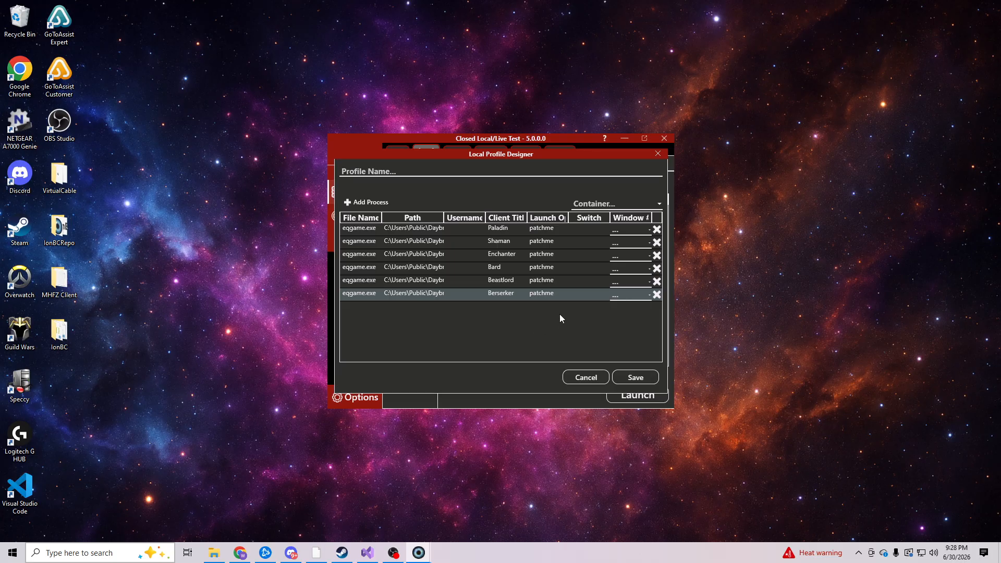
pyautogui.click(465, 232)
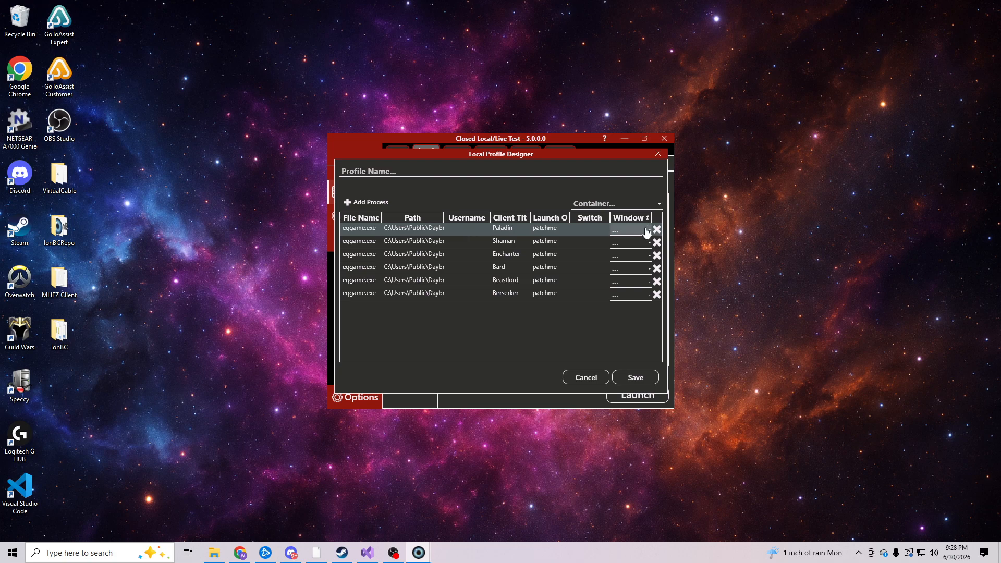
pyautogui.click(606, 206)
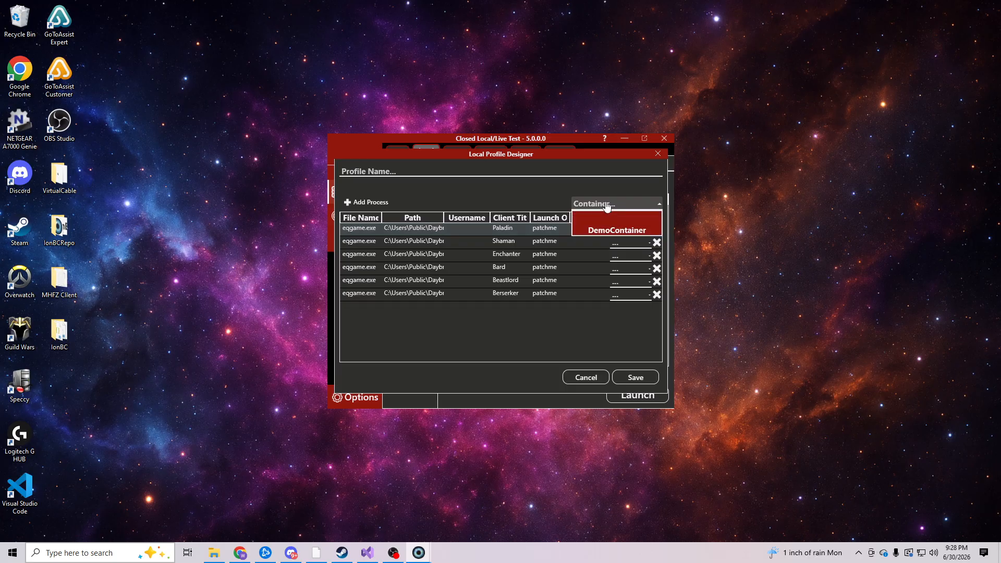
pyautogui.click(615, 232)
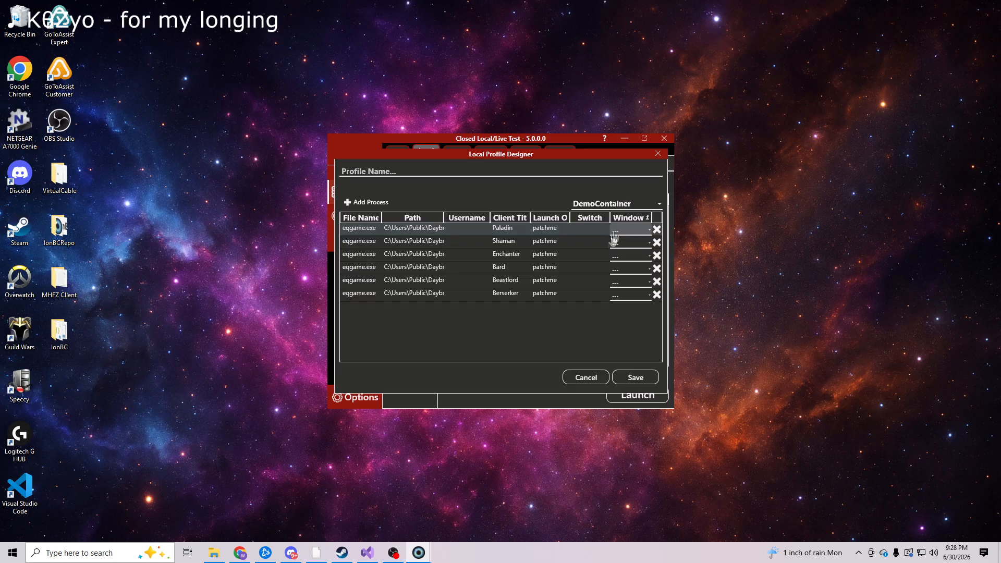
# Step: Assign container windows 1 to 6 to the Paladin, Shaman, Enchanter, Bard, Beastlord and Berserker processes in that order
pyautogui.click(635, 233)
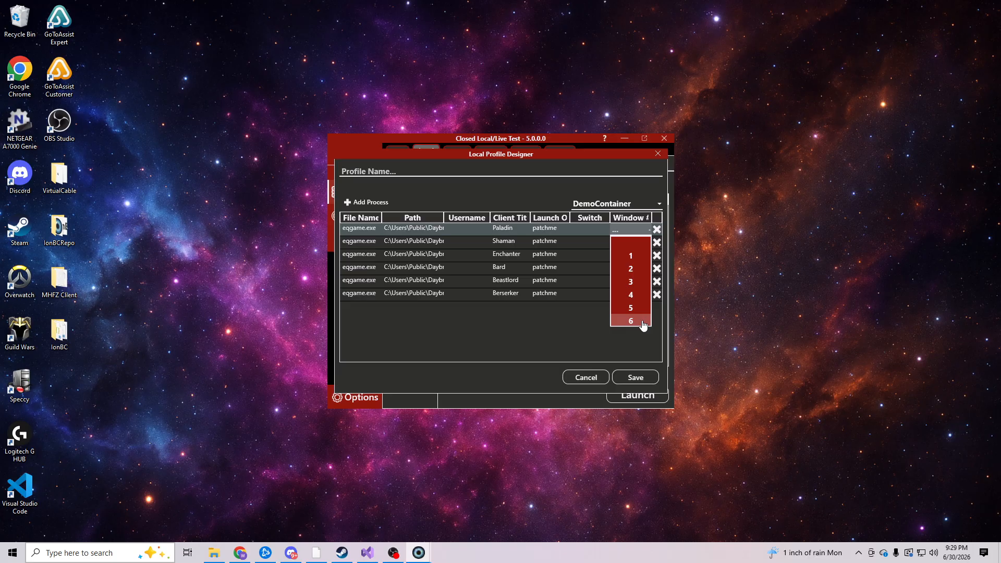
pyautogui.click(634, 260)
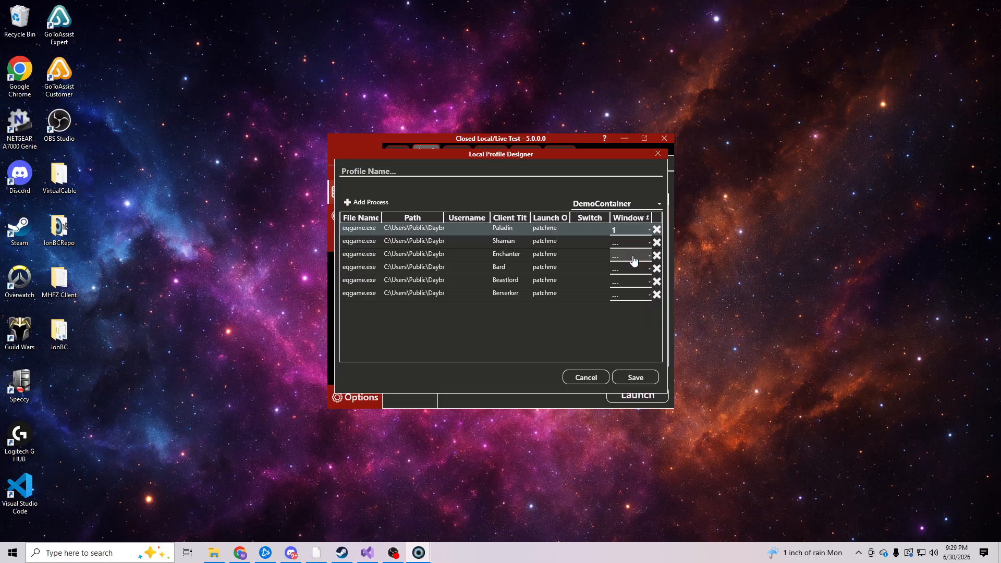
pyautogui.click(633, 243)
pyautogui.click(632, 282)
pyautogui.click(632, 256)
pyautogui.click(633, 308)
pyautogui.click(632, 270)
pyautogui.click(633, 334)
pyautogui.click(634, 283)
pyautogui.click(633, 387)
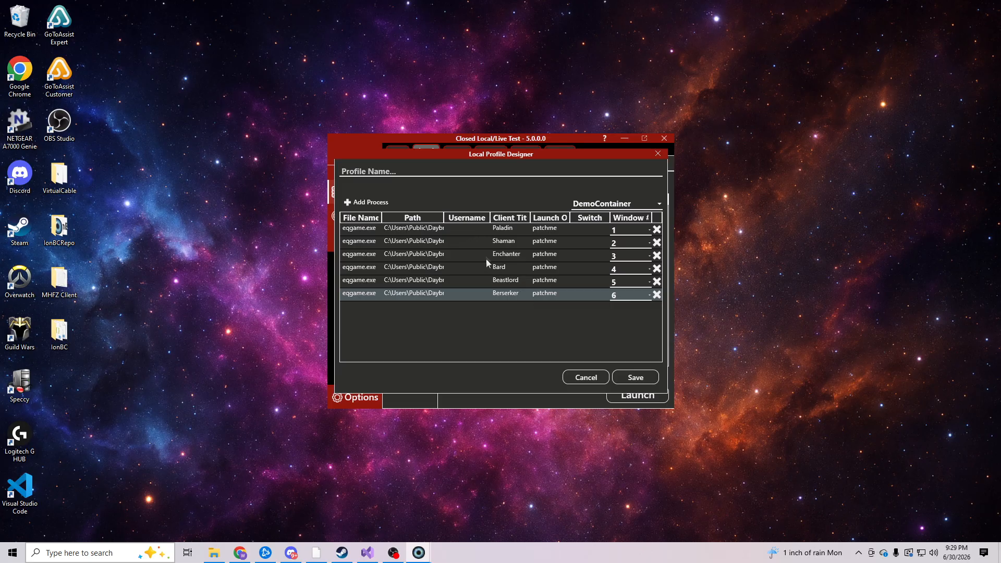
# Step: Save the containerization demo profile and launch its six game clients
pyautogui.click(472, 235)
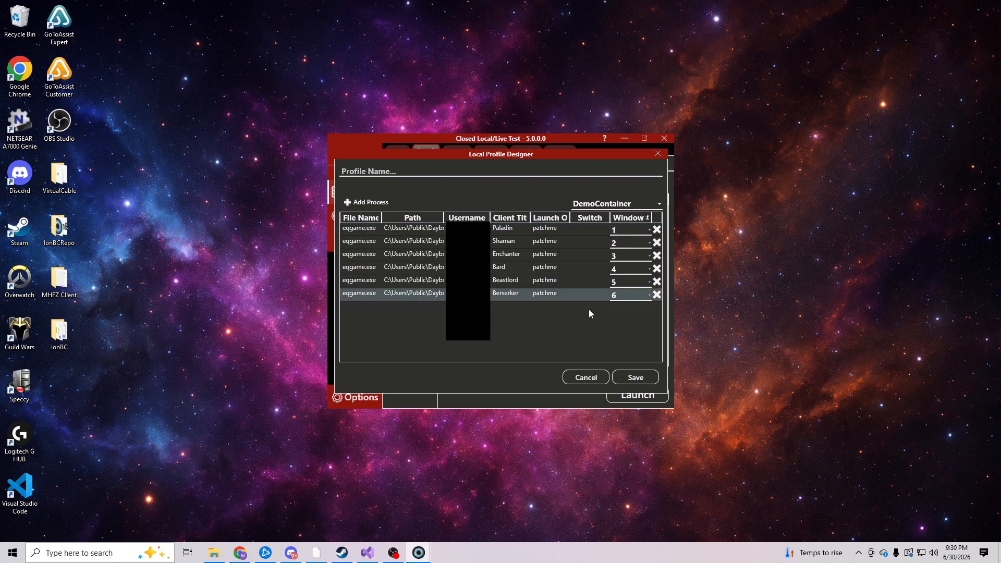
pyautogui.click(642, 379)
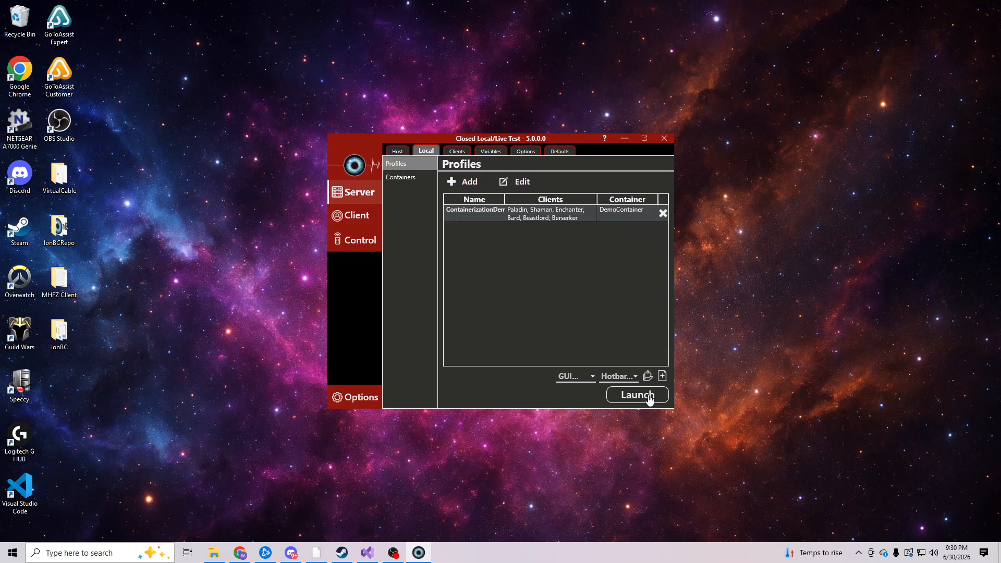
pyautogui.click(621, 400)
pyautogui.click(632, 353)
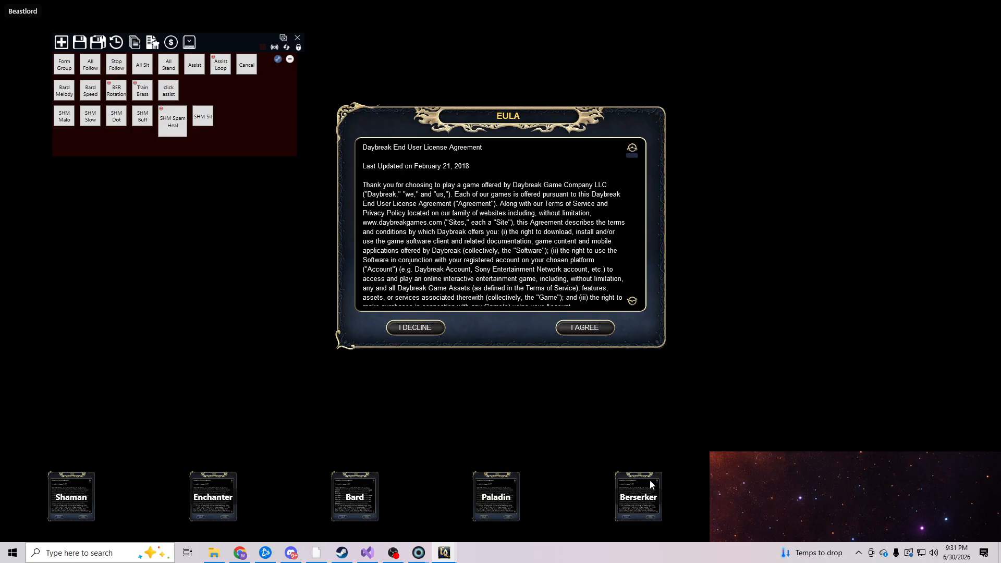
# Step: Swap the Paladin client into the main window, accept the EULA and get past the splash screen
pyautogui.click(512, 480)
pyautogui.click(589, 330)
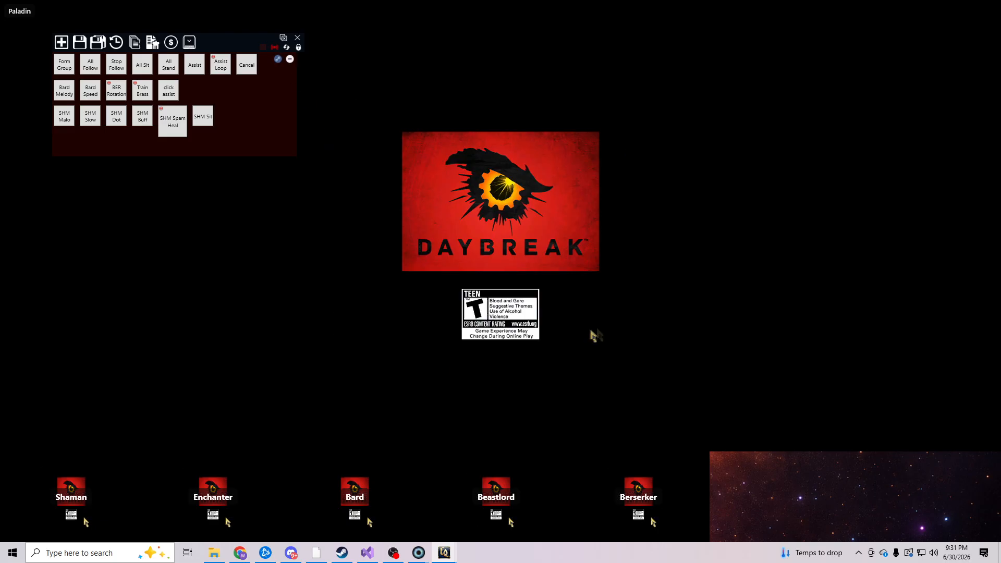
pyautogui.click(582, 203)
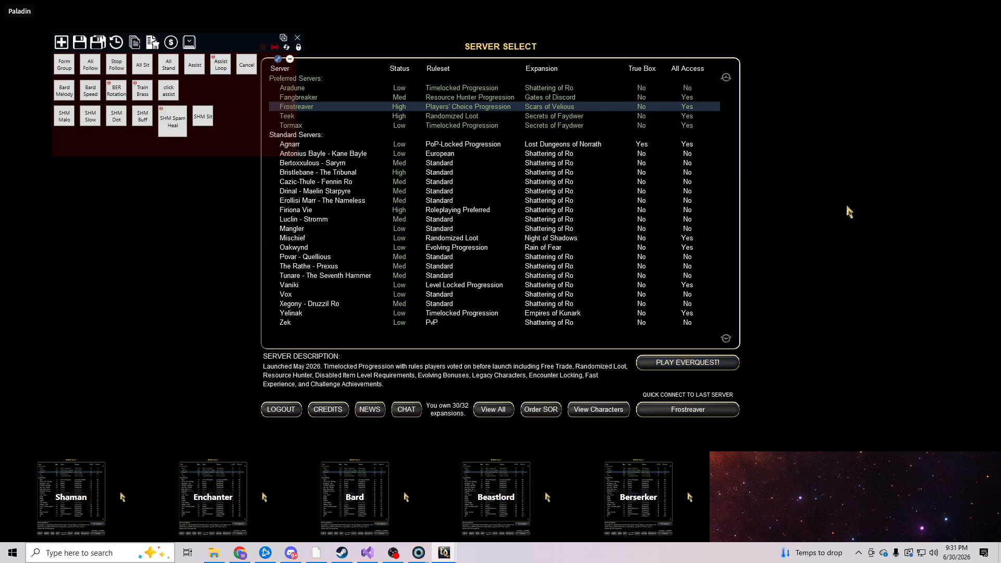
# Step: Connect the clients to the Frostreaver server and enter the world with the characters
pyautogui.click(683, 410)
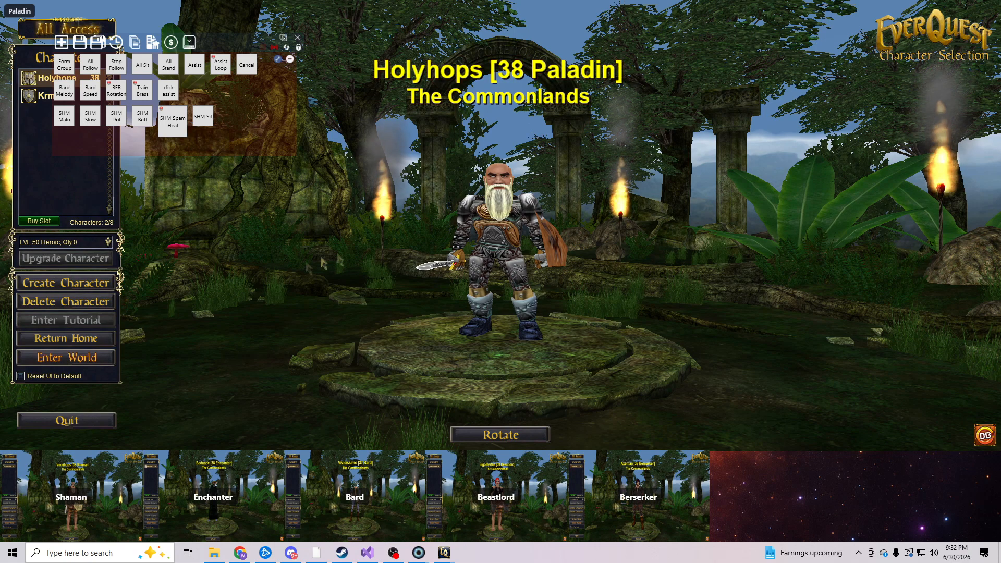
pyautogui.click(78, 359)
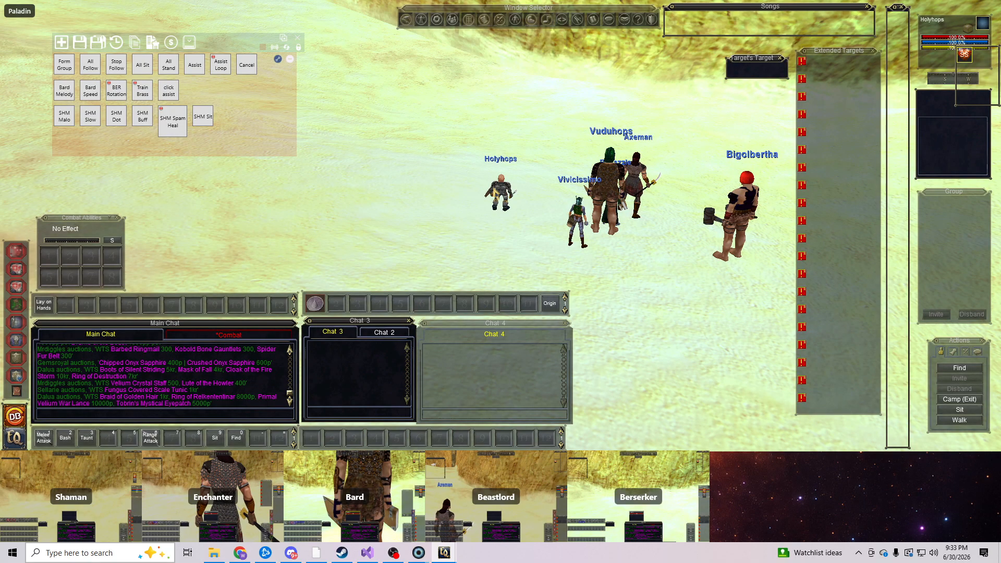
# Step: Swap the Bard, Enchanter, Shaman, Beastlord and Berserker clients through the main window and return to the Paladin
pyautogui.click(359, 505)
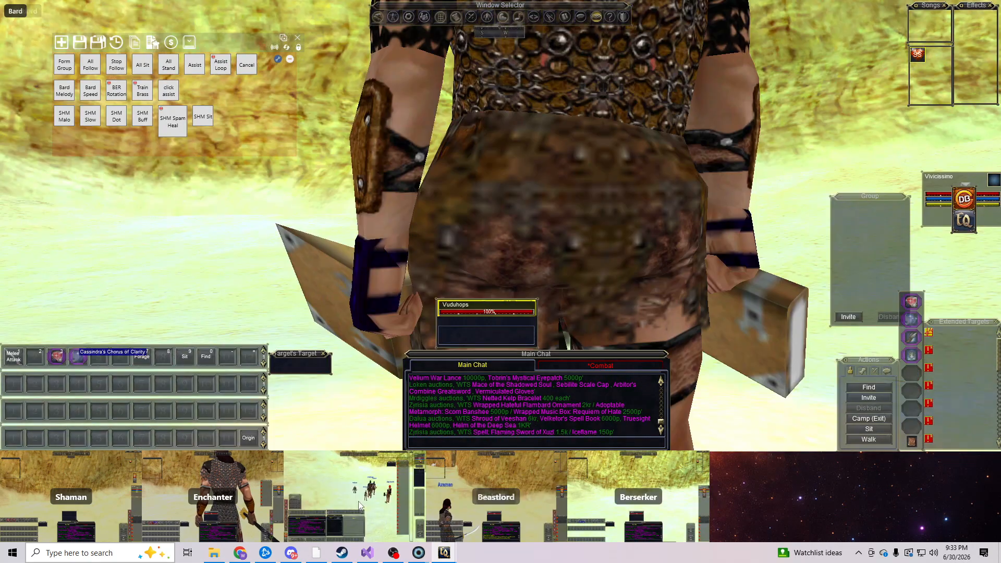
pyautogui.click(224, 508)
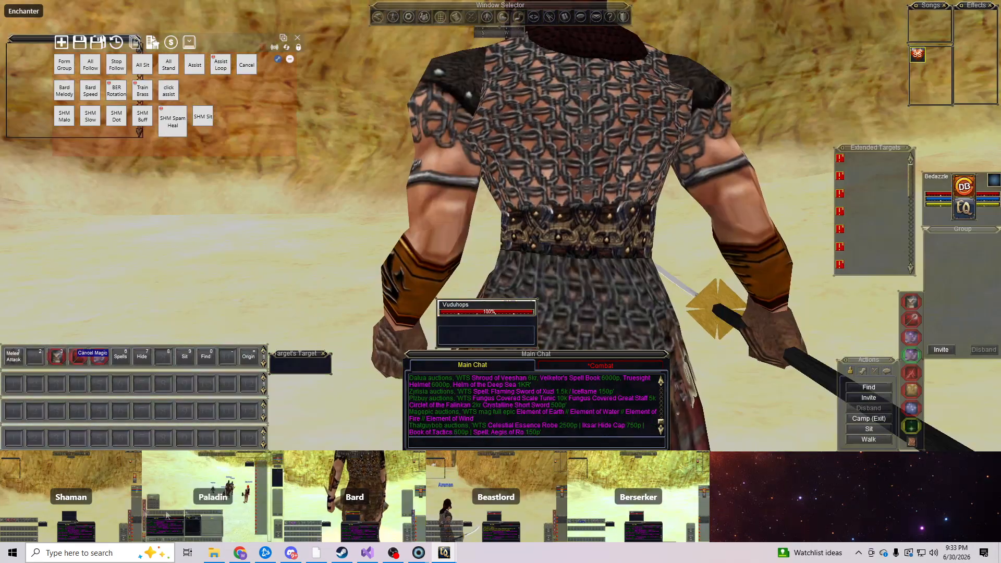
pyautogui.click(82, 499)
pyautogui.click(228, 513)
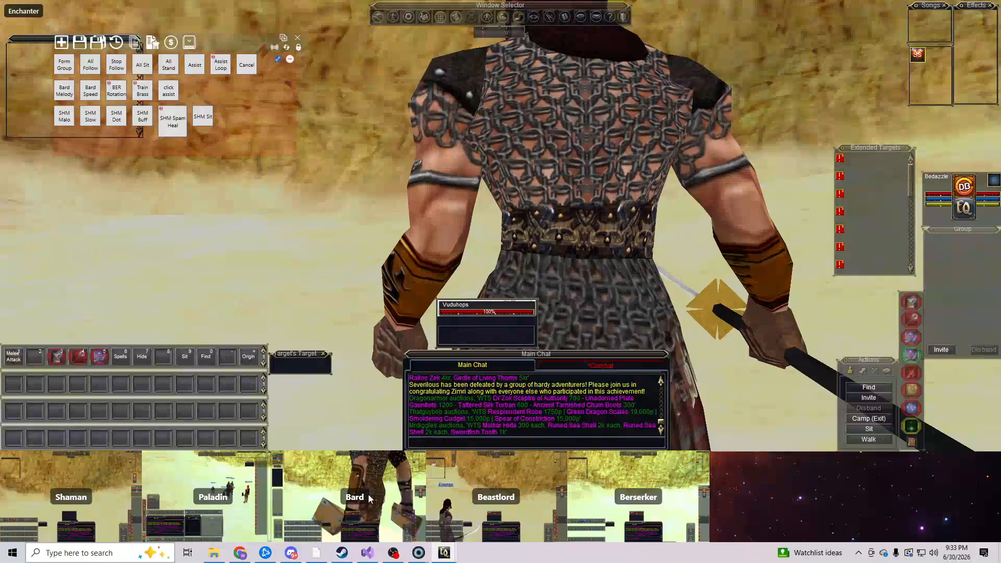
pyautogui.click(359, 509)
pyautogui.click(520, 524)
pyautogui.click(620, 499)
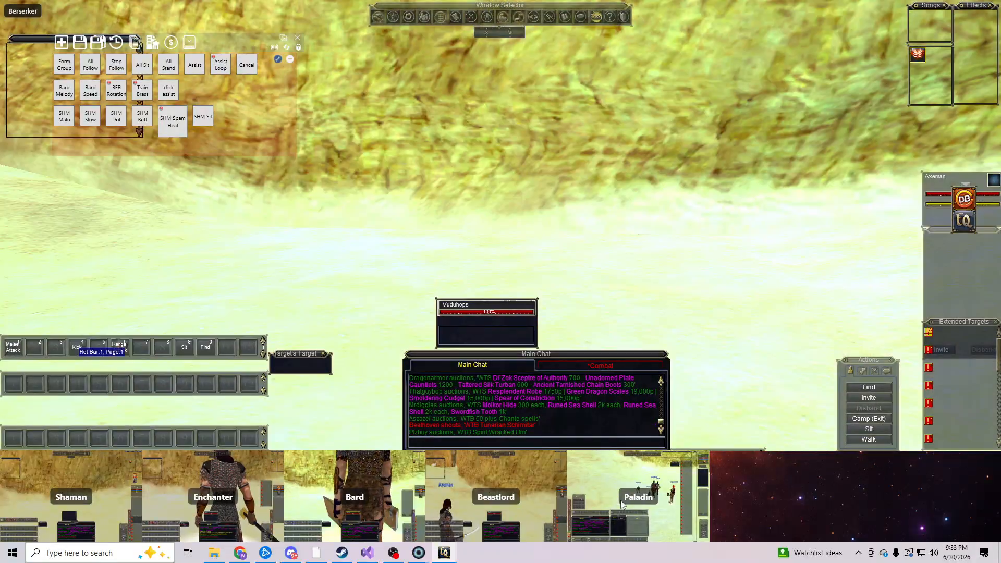
pyautogui.click(496, 501)
pyautogui.click(354, 503)
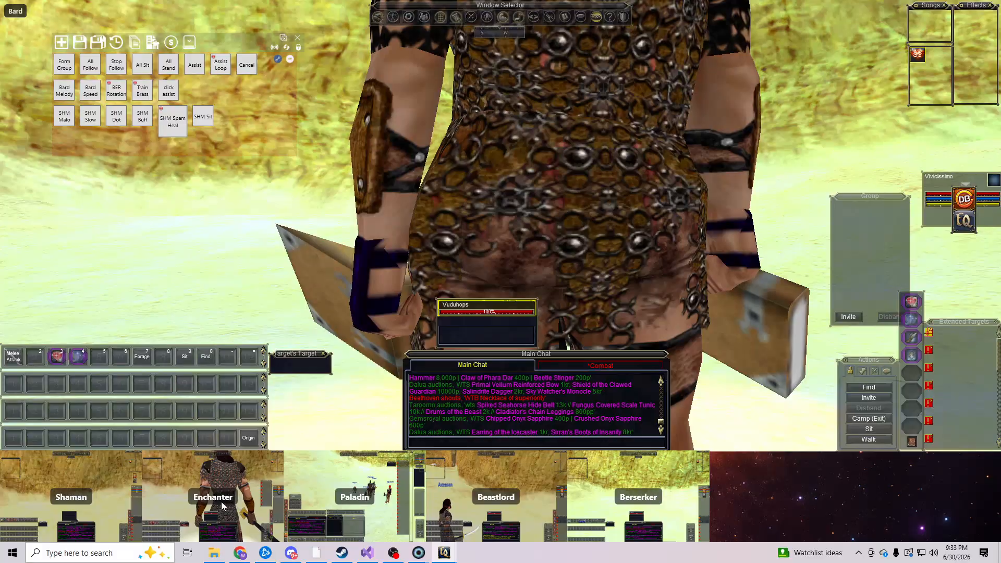
pyautogui.click(204, 501)
pyautogui.click(203, 501)
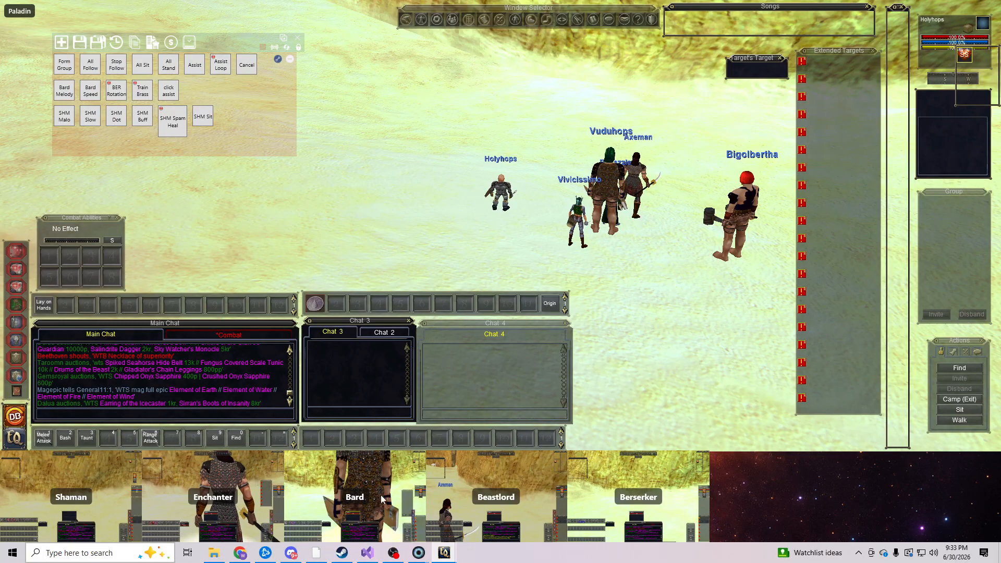
pyautogui.click(381, 499)
pyautogui.click(381, 499)
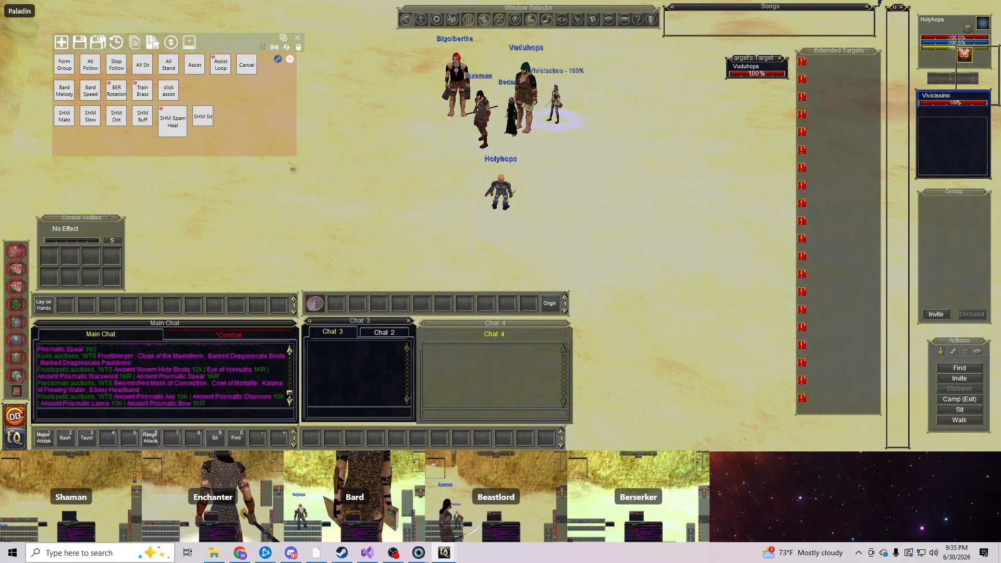
# Step: Form a group from all six characters and make the others follow the Paladin with the Form Group and All Follow actions
pyautogui.click(63, 70)
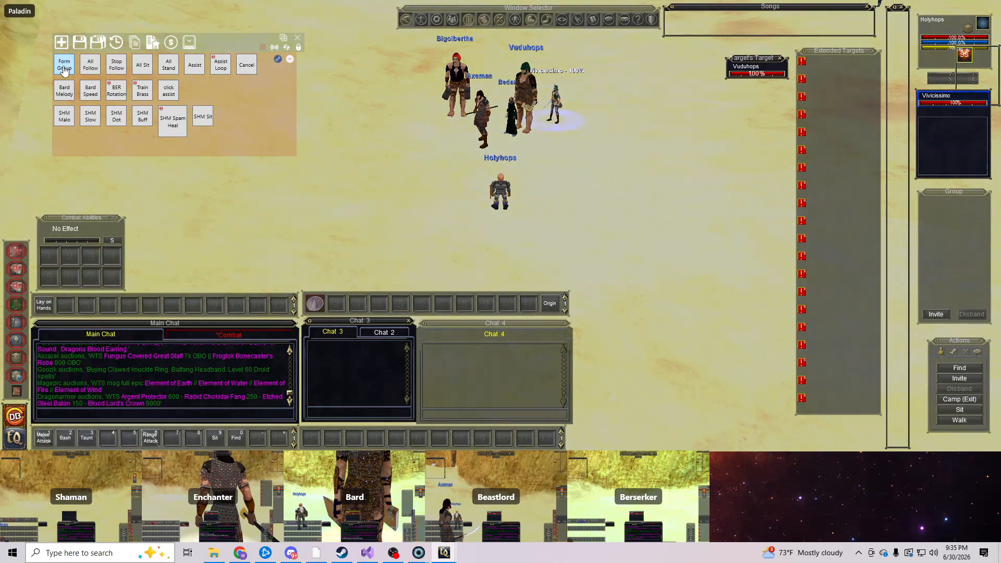
pyautogui.click(89, 67)
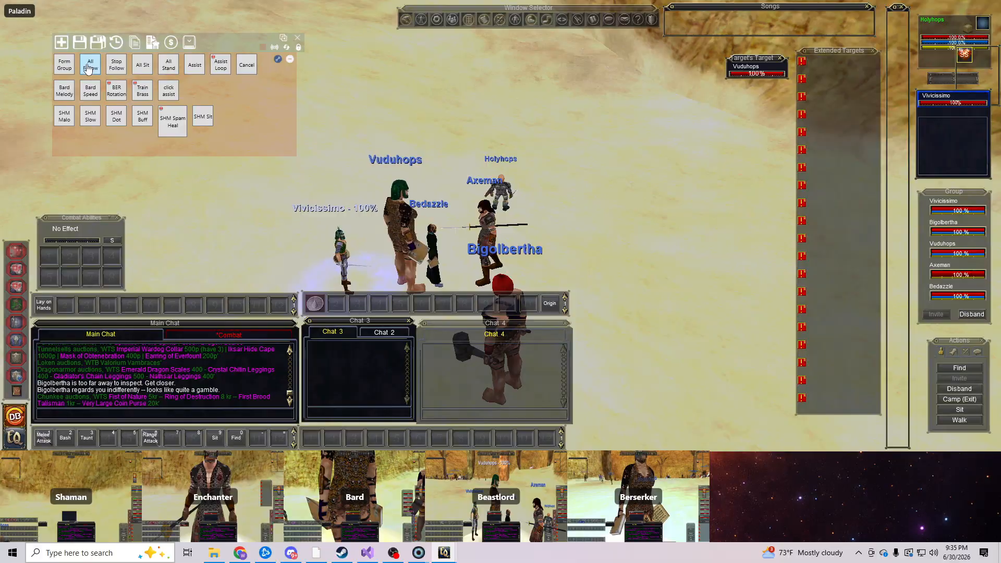
# Step: Turn the Paladin and run forward across the sand with the group following
pyautogui.rightClick(556, 118)
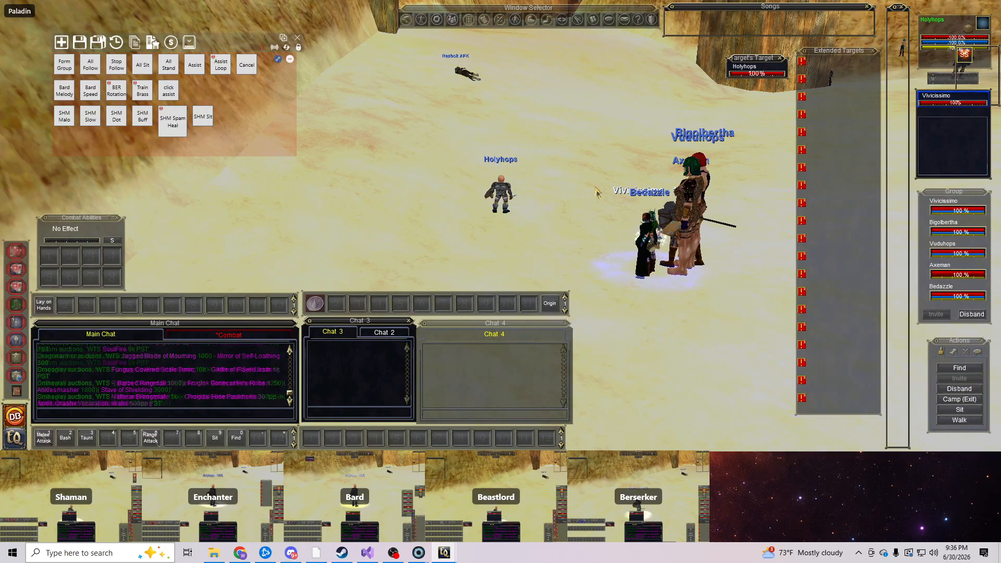
pyautogui.rightClick(599, 191)
pyautogui.press('w')
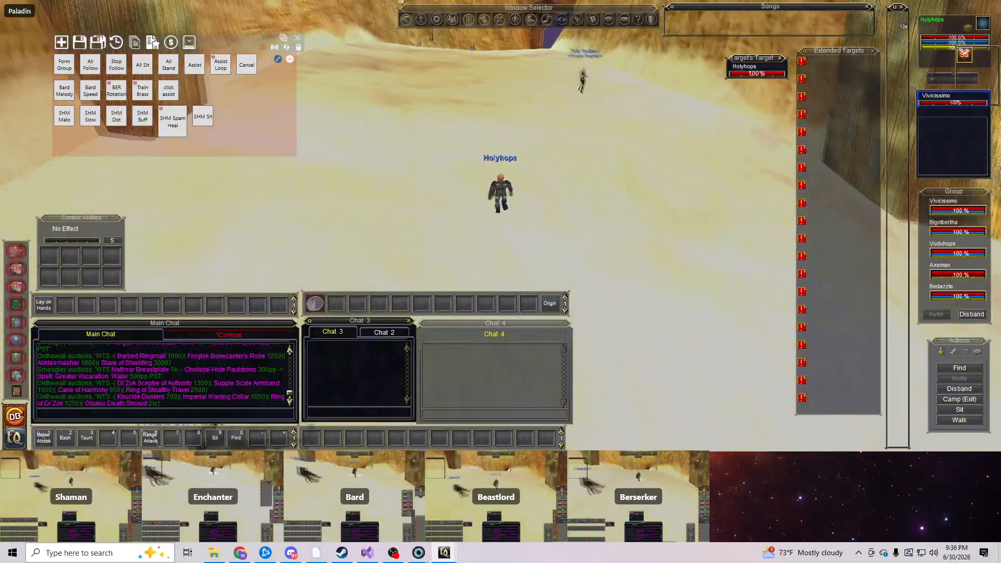